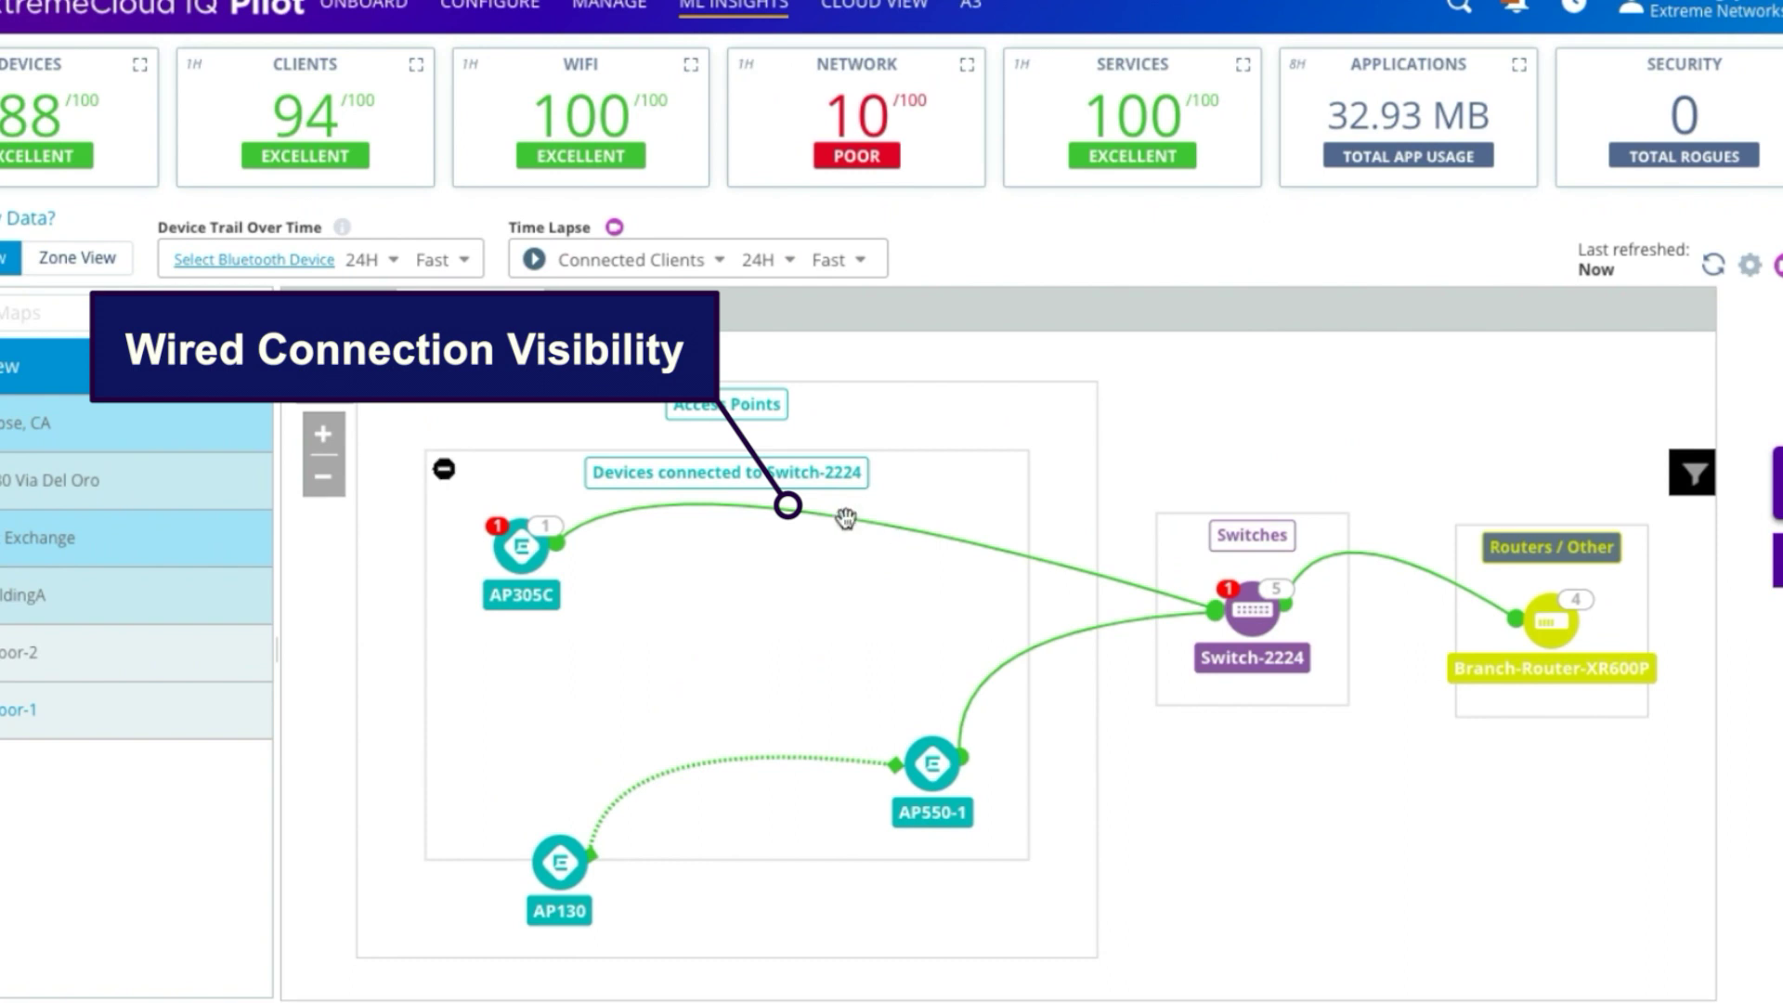
Show the port details of the AP305C–Switch-2224 link in the topology view.
{"action": "left_click", "coordinate": [780, 533]}
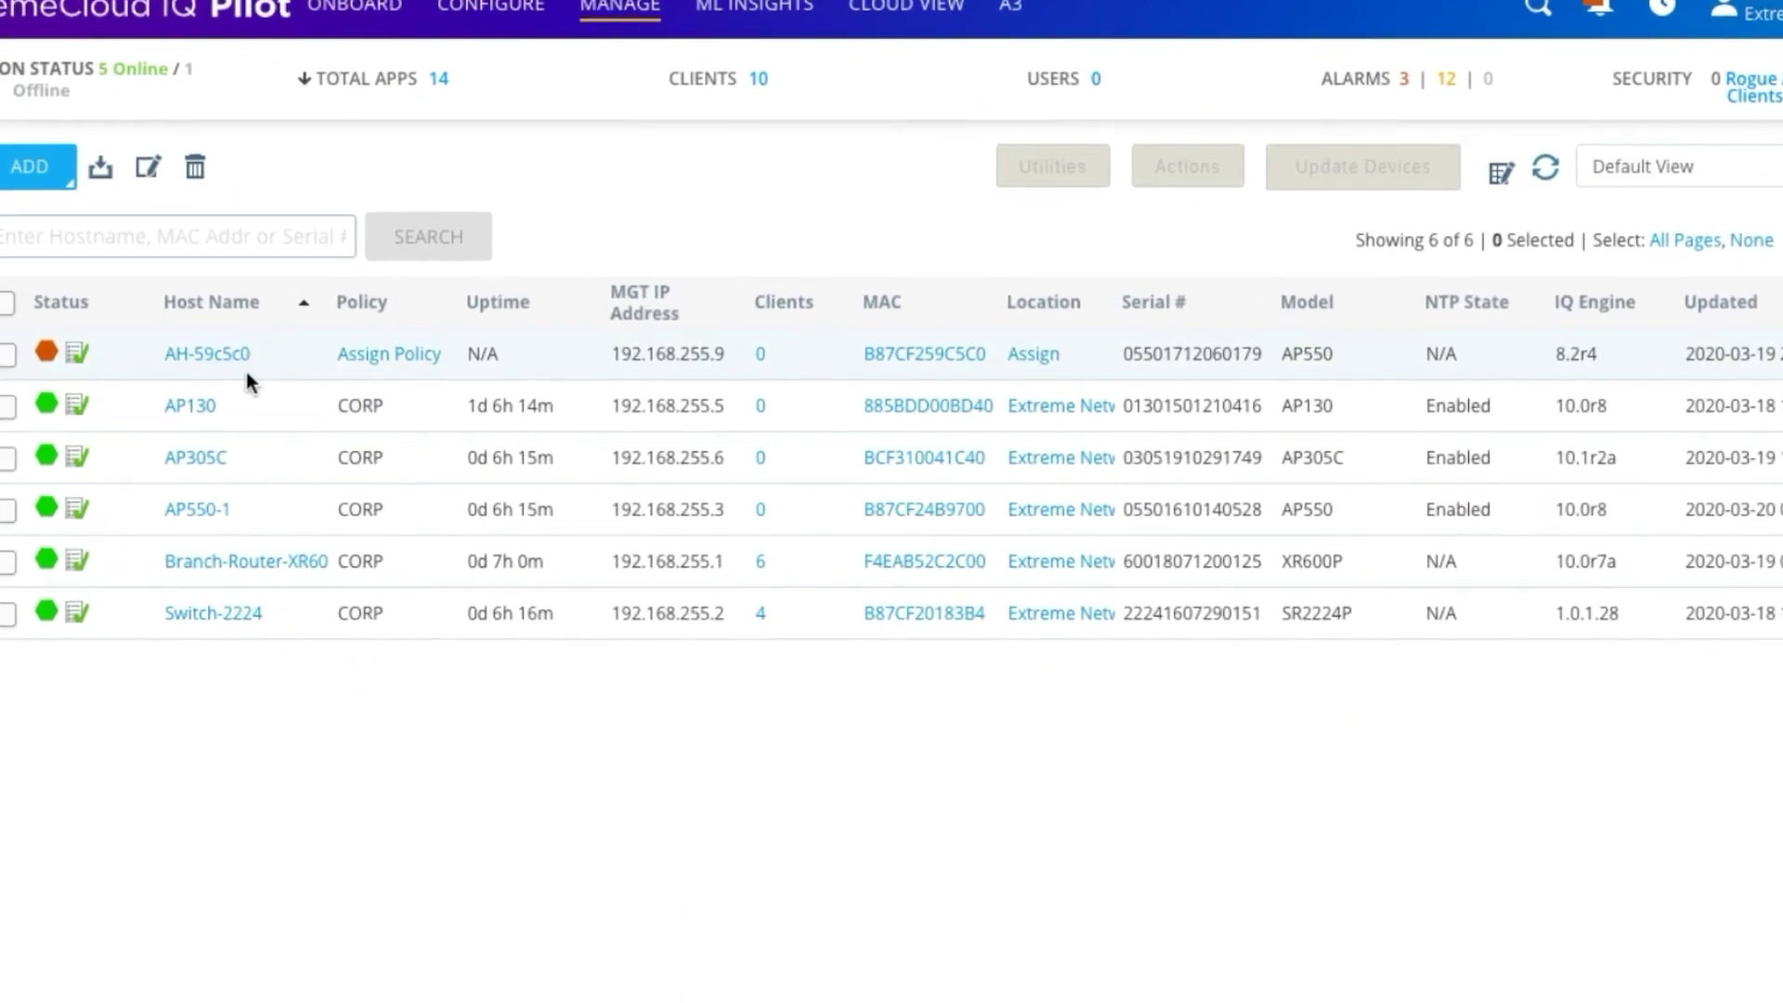
Select the AP305C access point in the devices list.
{"action": "left_click", "coordinate": [209, 460]}
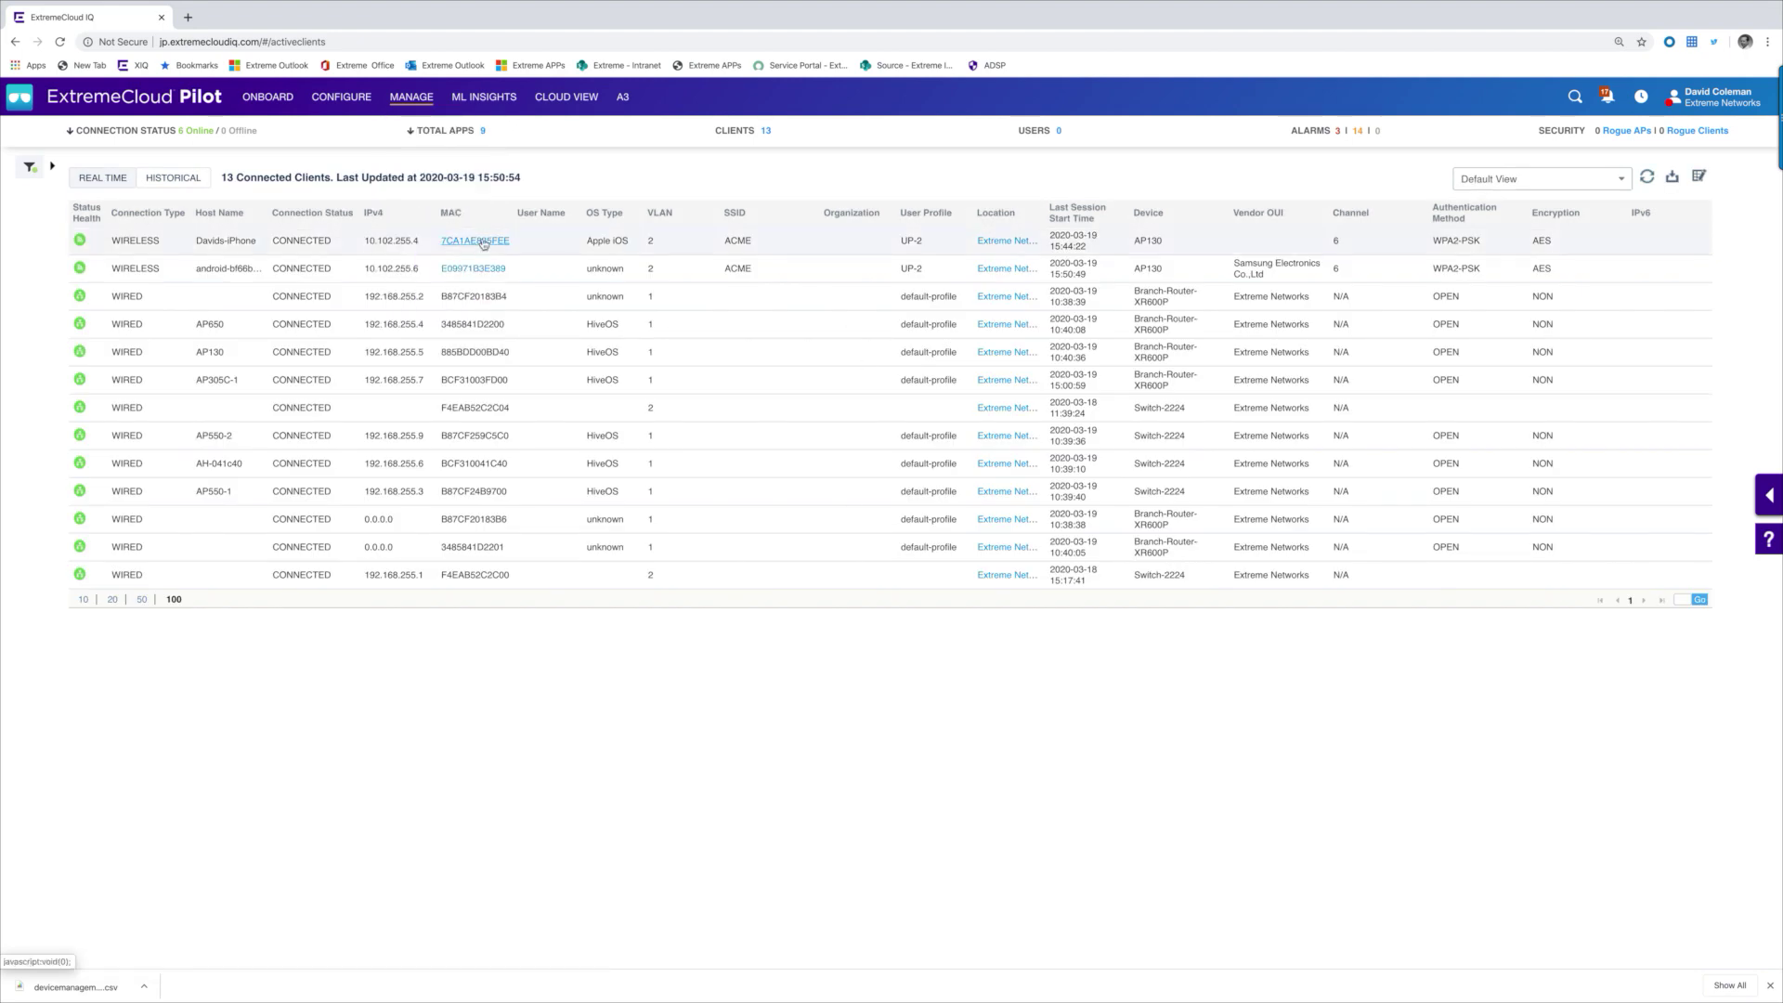
Open Client 360 for the iPhone client and review its connection path.
{"action": "left_click", "coordinate": [483, 242]}
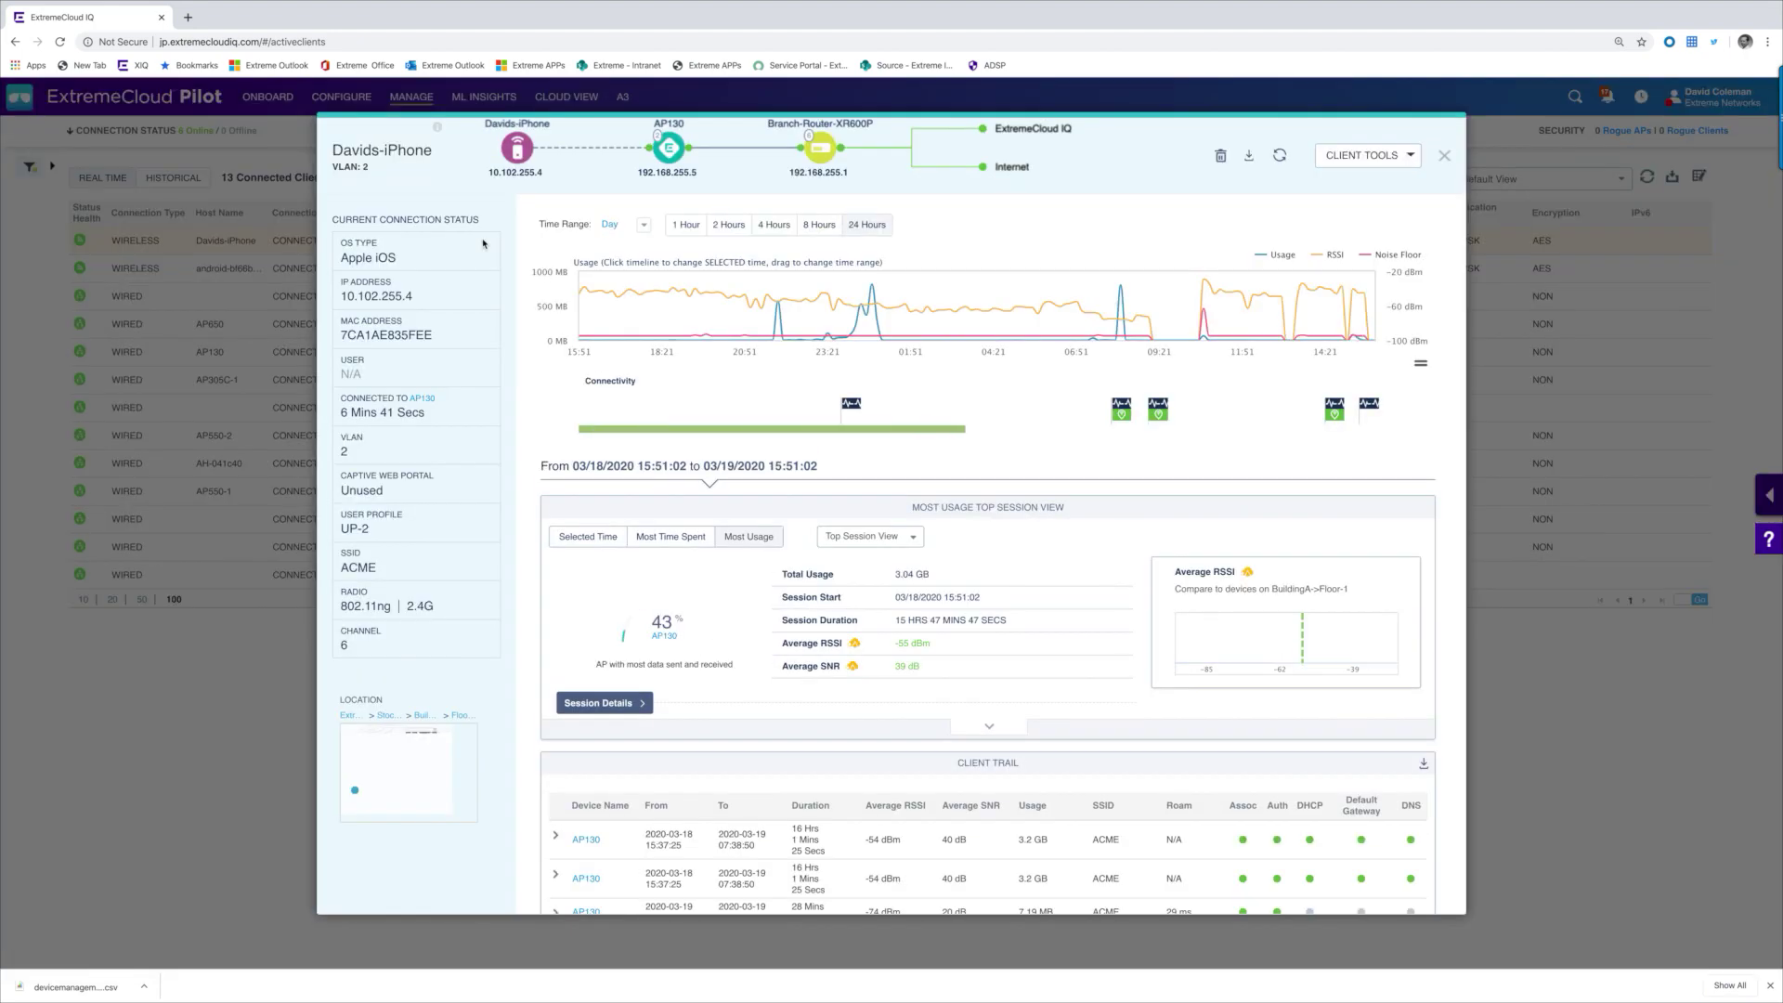
{"action": "mouse_move", "coordinate": [517, 147]}
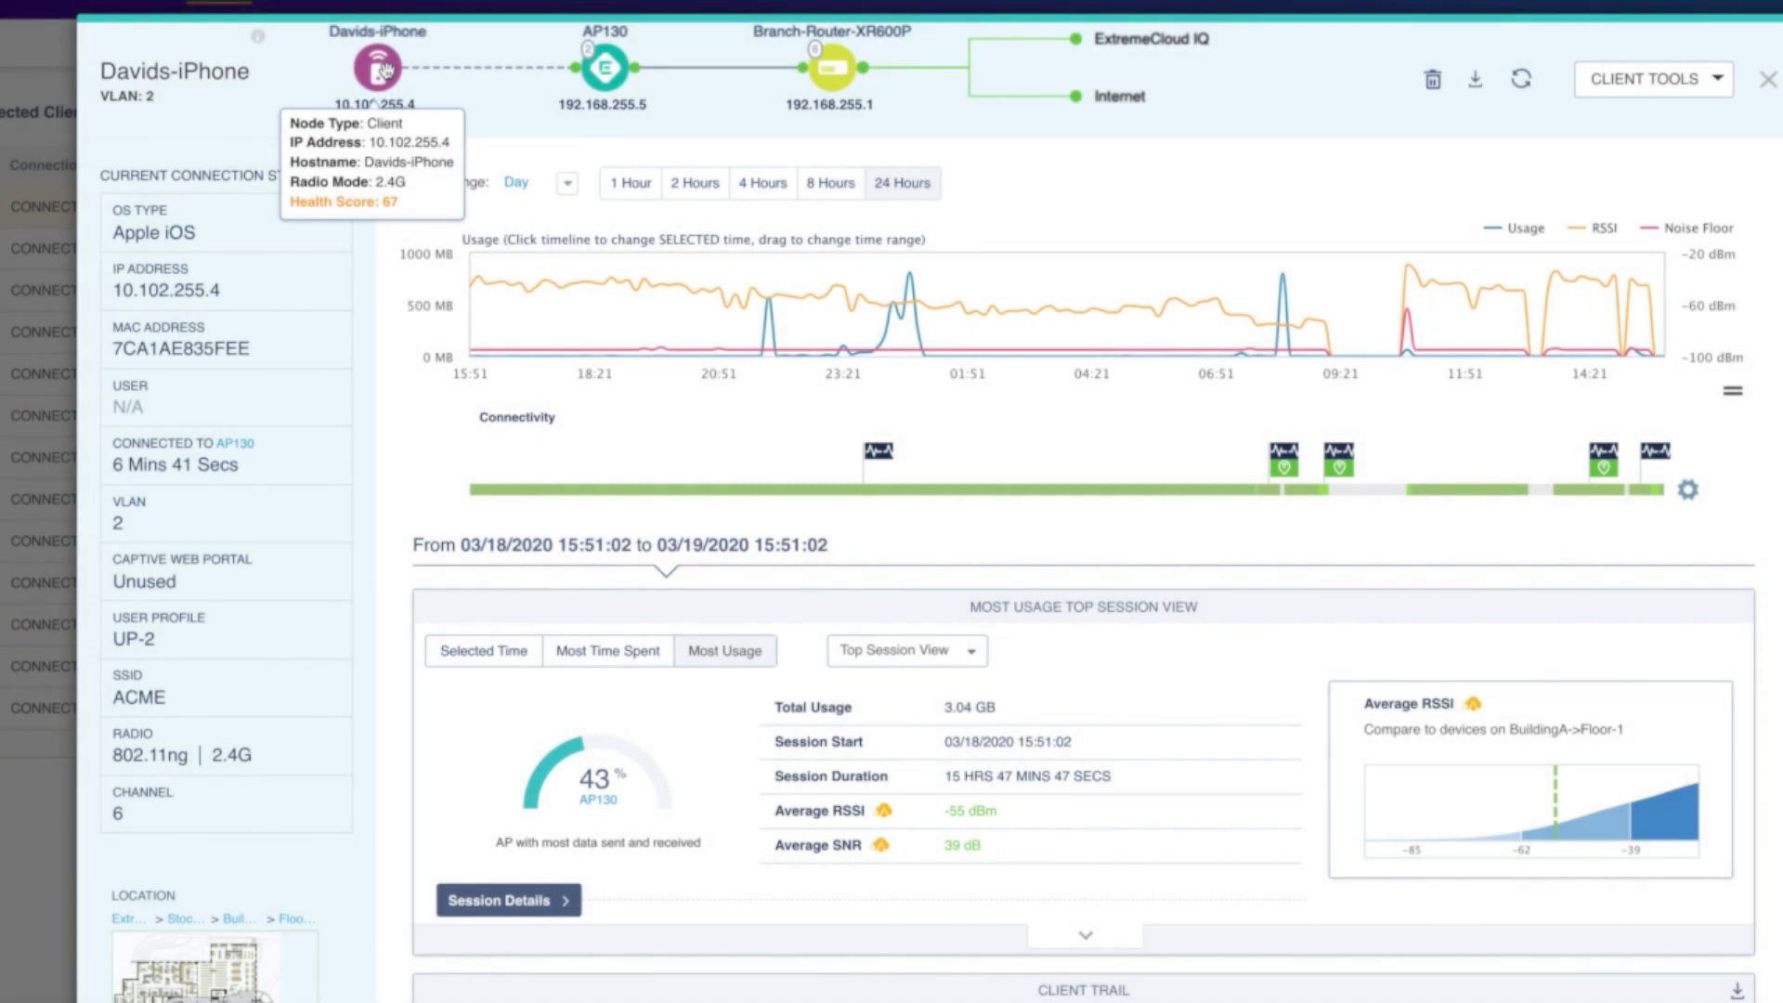
{"action": "mouse_move", "coordinate": [845, 72]}
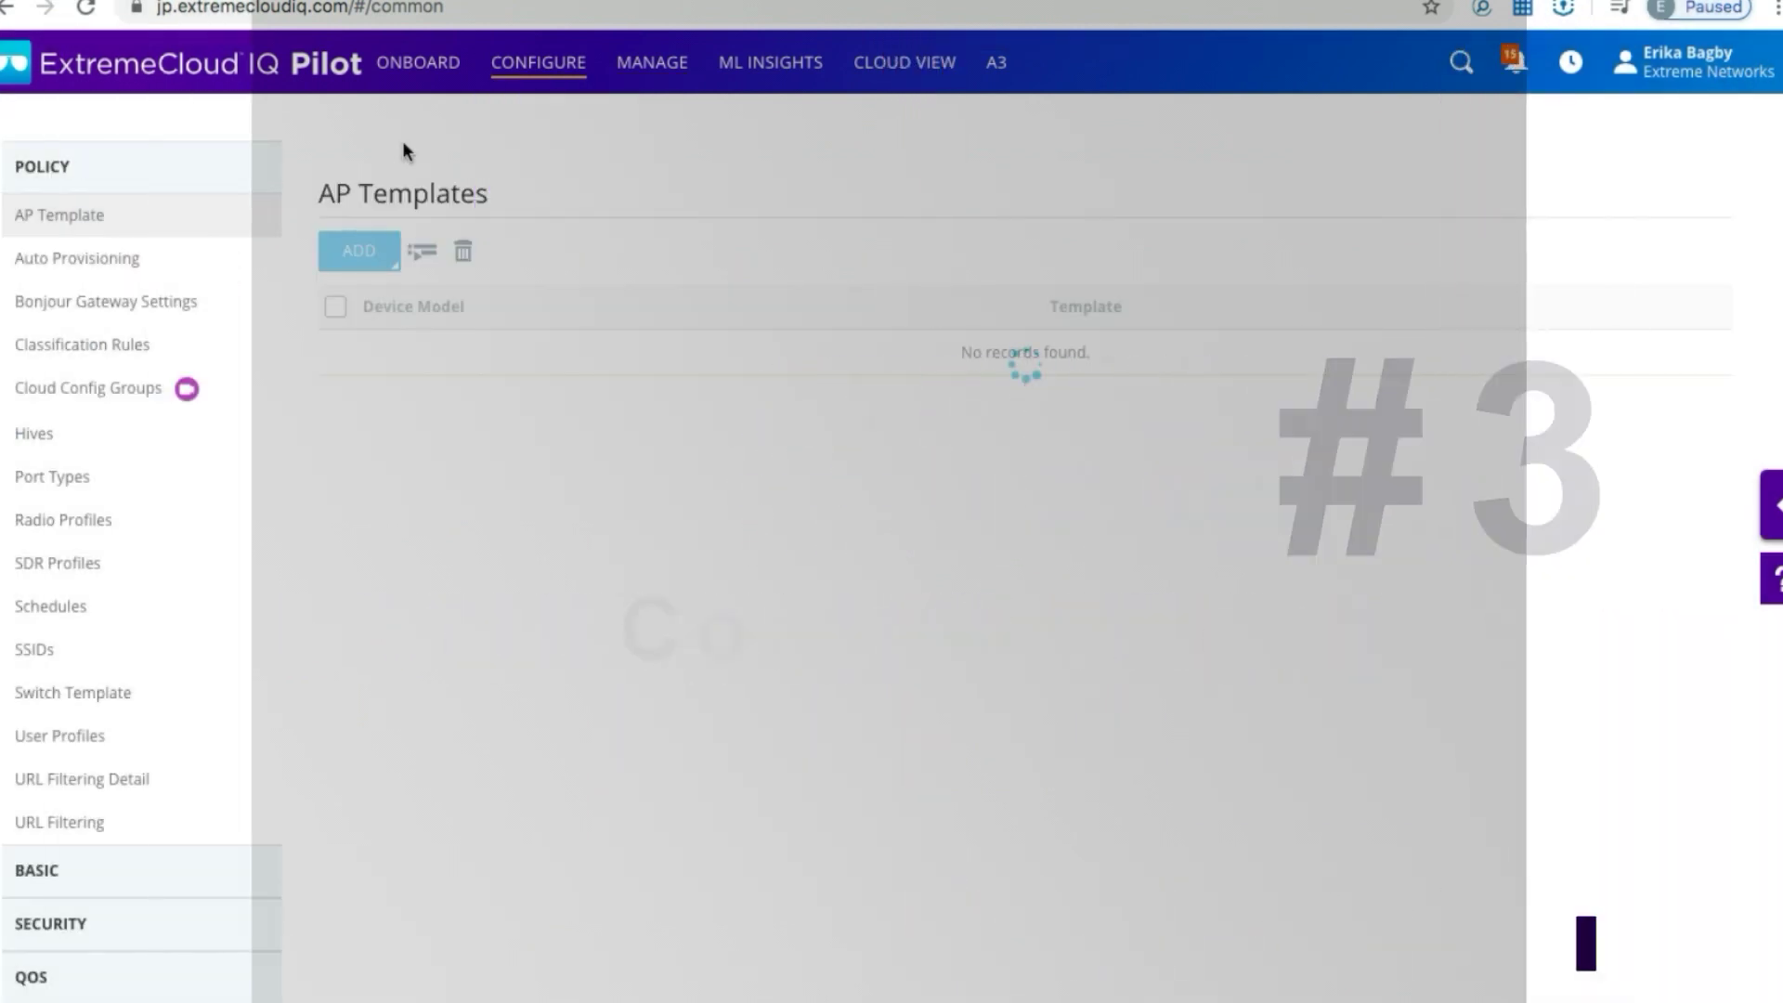
Add radio profile 5Ghz-WiFi6 with ax (5GHz) as its supported radio mode.
{"action": "left_click", "coordinate": [94, 521]}
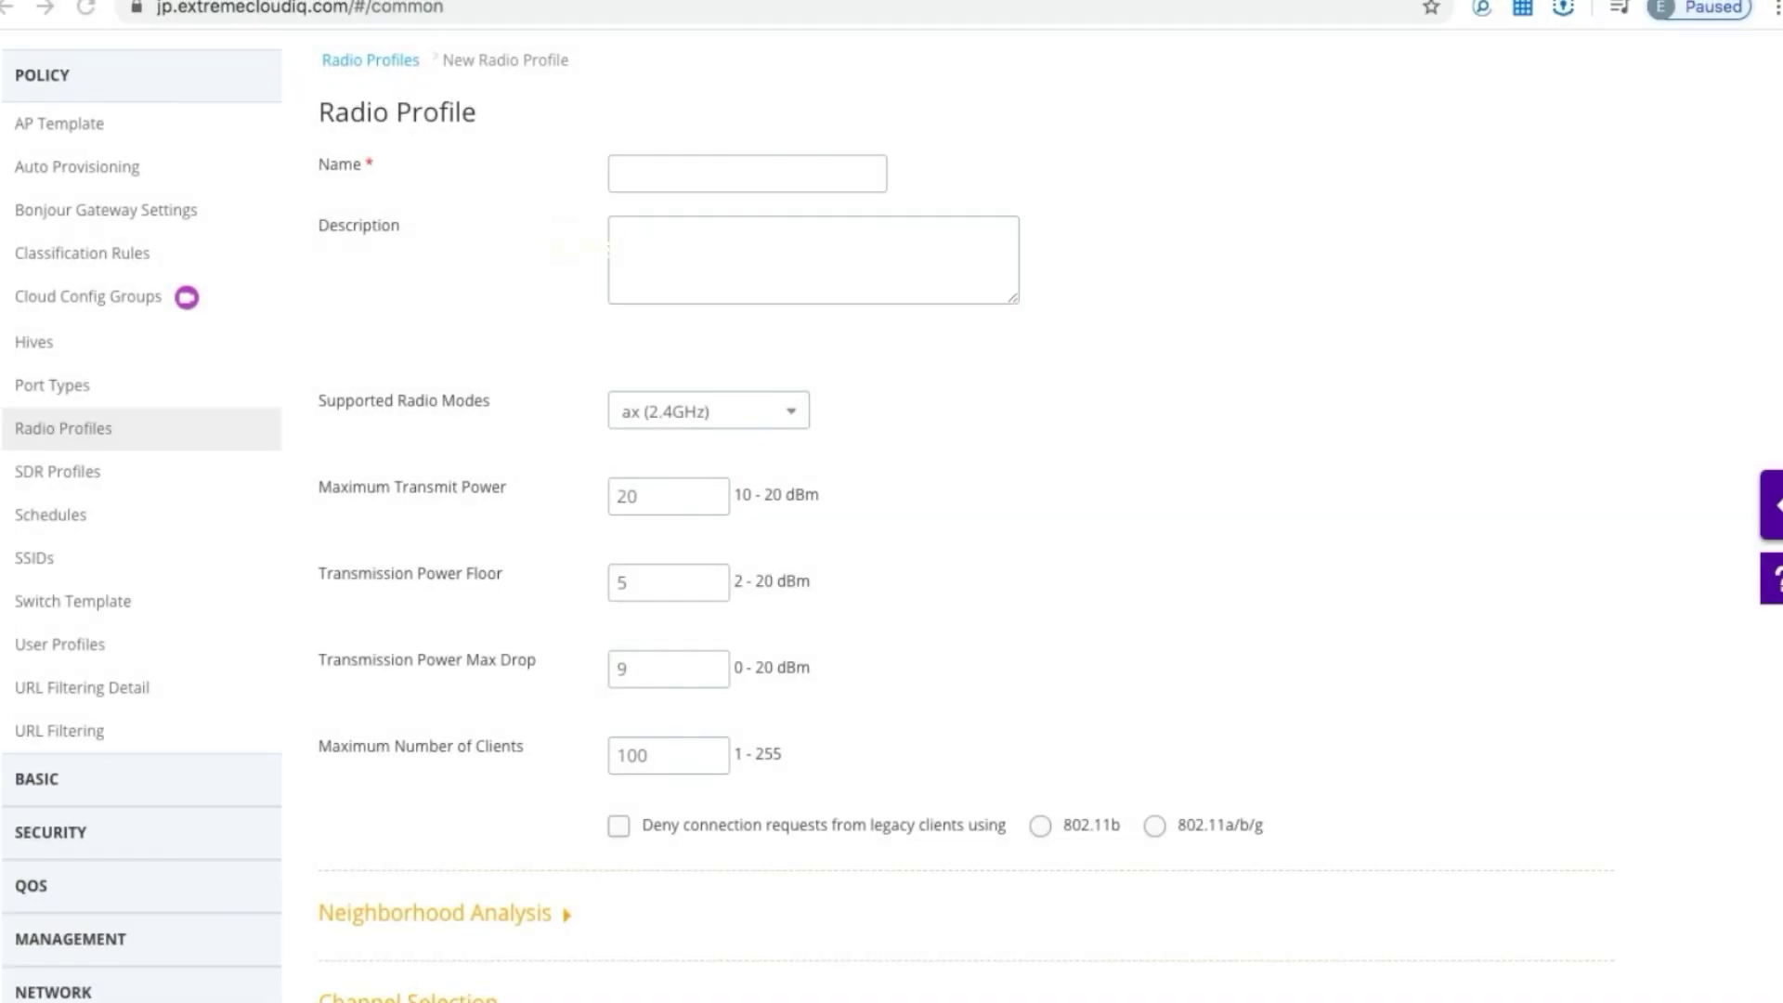
{"action": "left_click", "coordinate": [708, 411]}
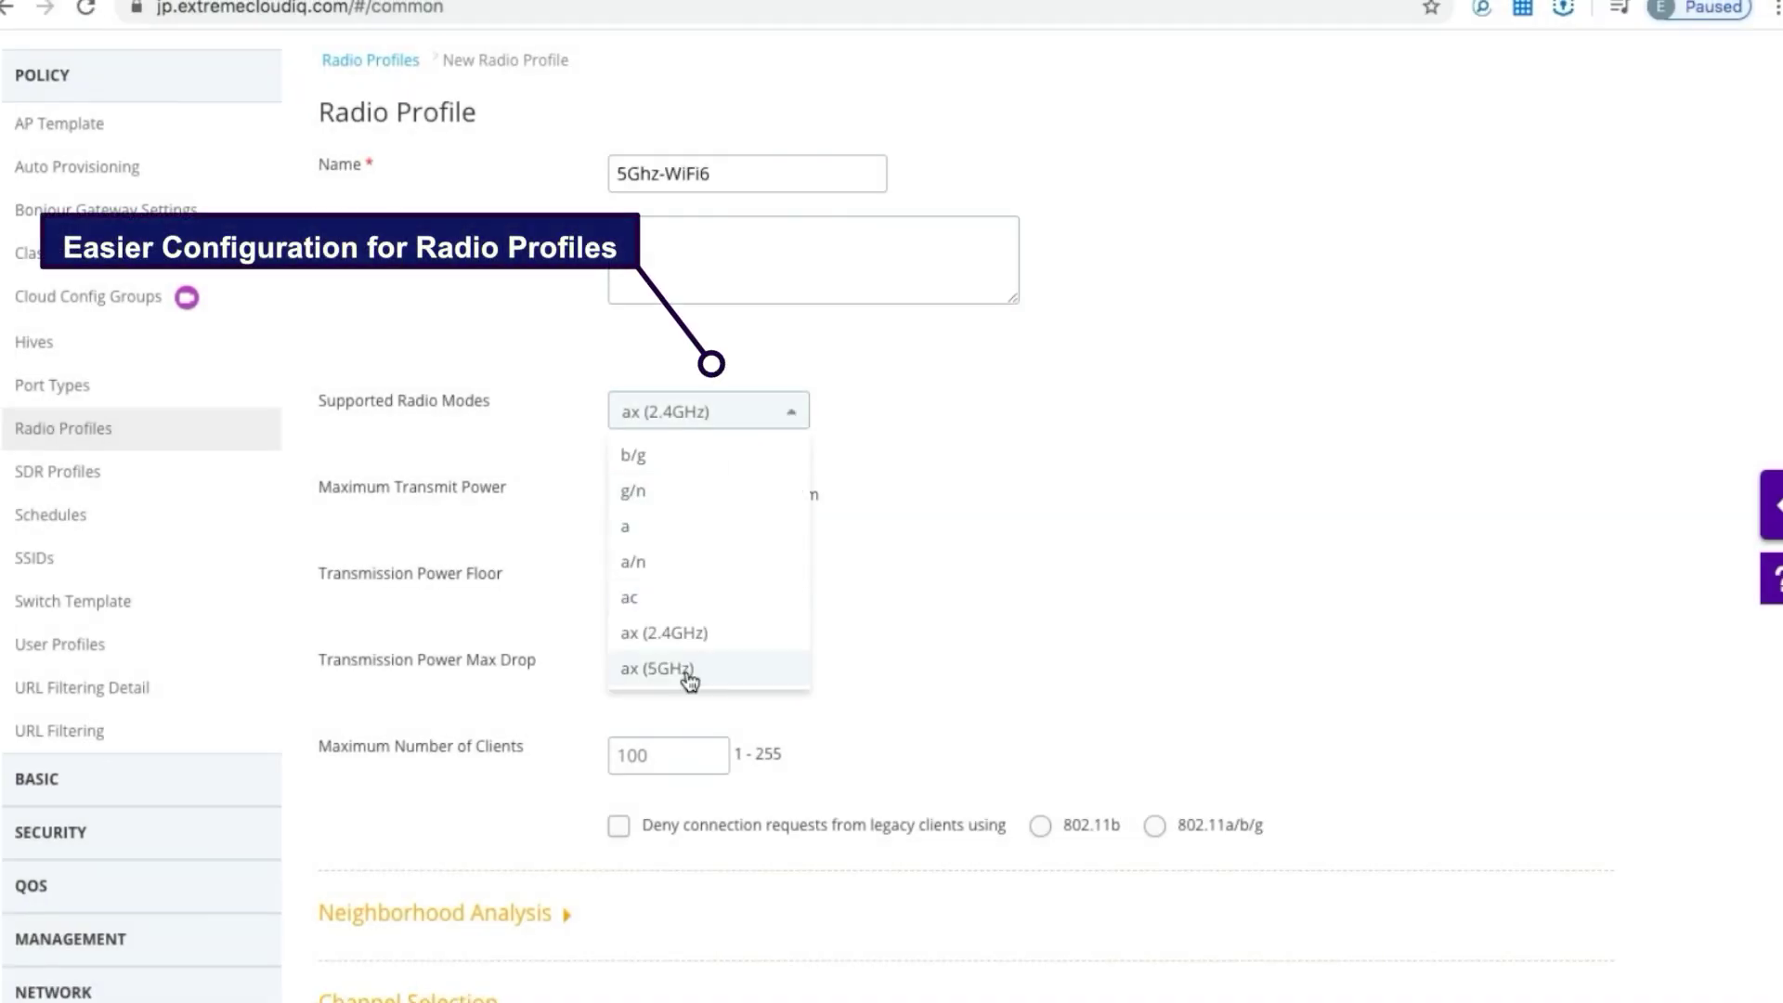
{"action": "left_click", "coordinate": [688, 669]}
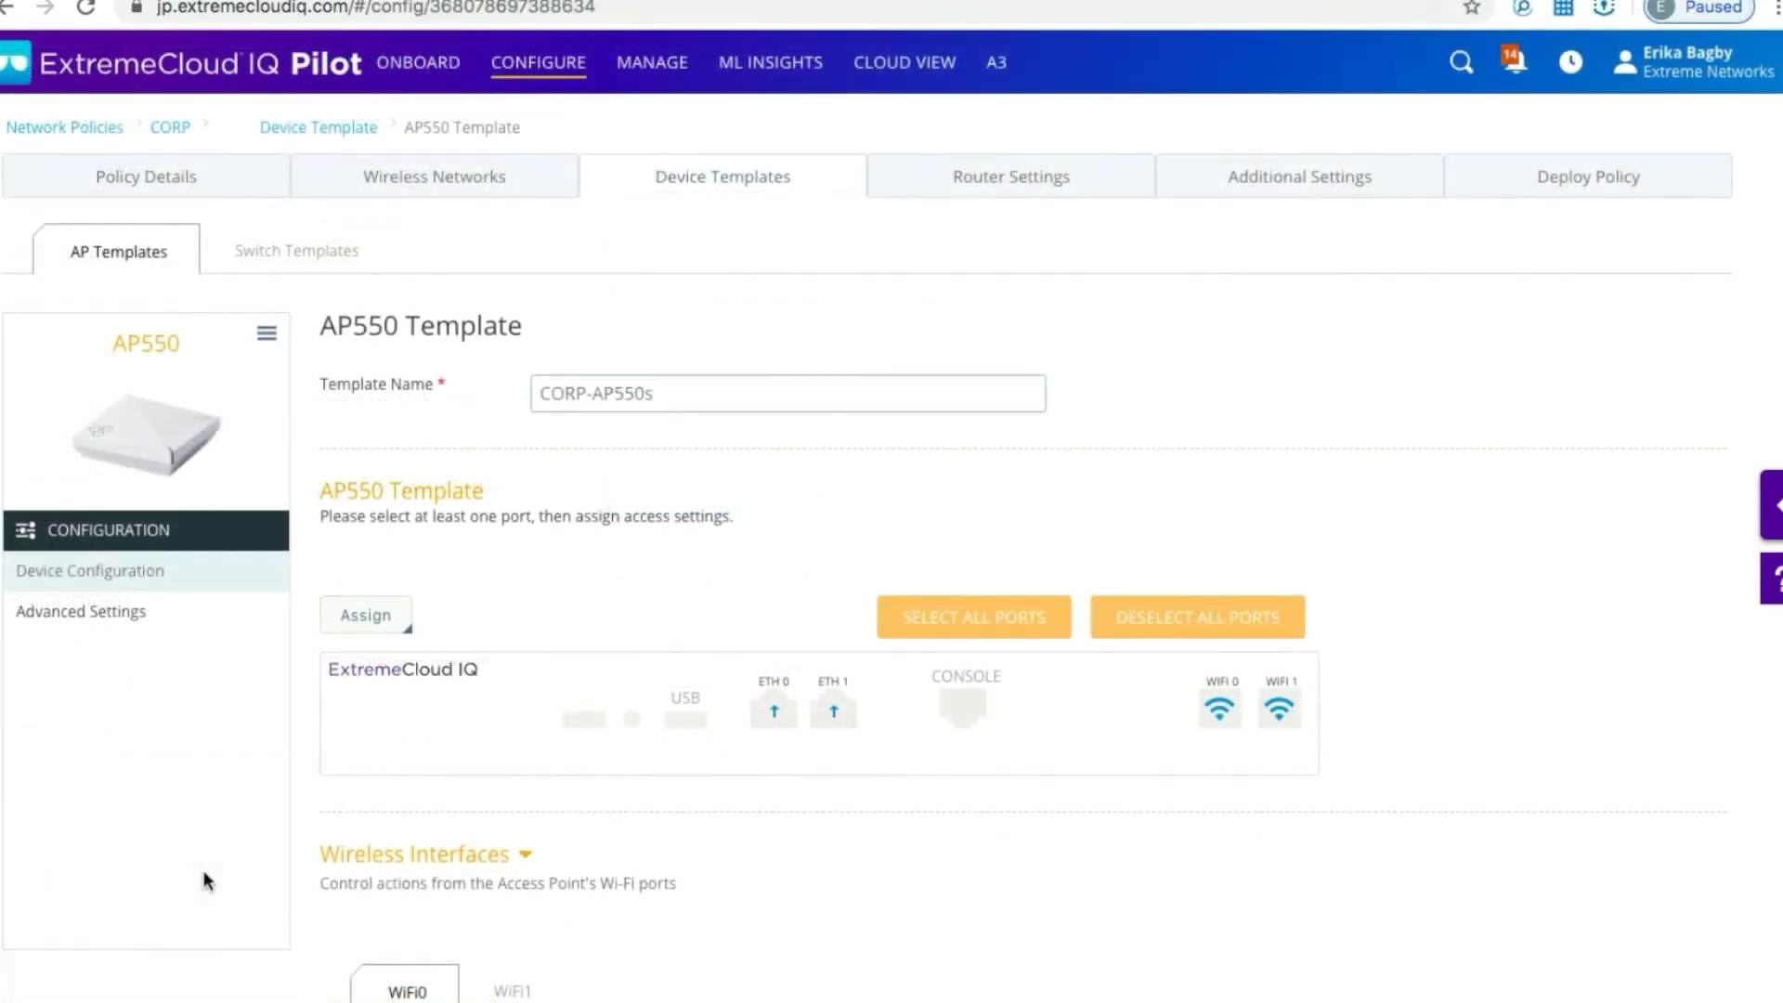
Scroll the AP550 template down to its WiFi0 radio settings.
{"action": "scroll", "coordinate": [203, 871], "scroll_direction": "down", "scroll_amount": 2}
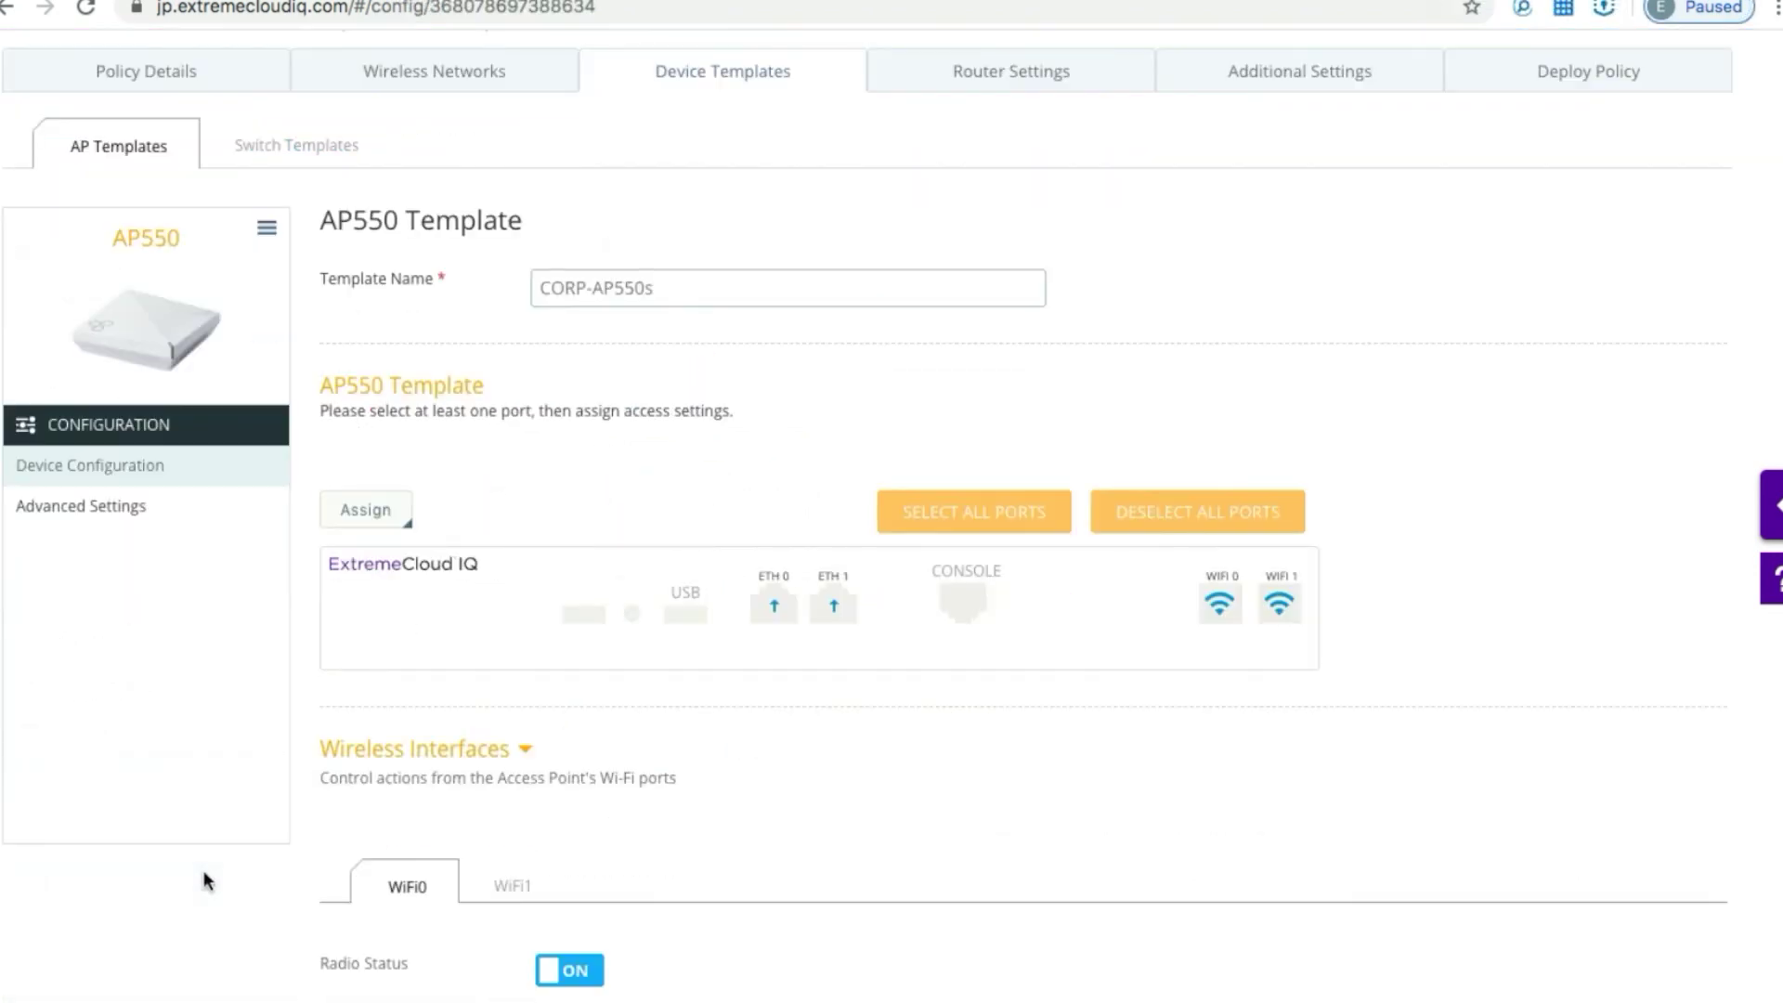
{"action": "scroll", "coordinate": [203, 871], "scroll_direction": "down", "scroll_amount": 6}
{"action": "scroll", "coordinate": [203, 871], "scroll_direction": "down", "scroll_amount": 3}
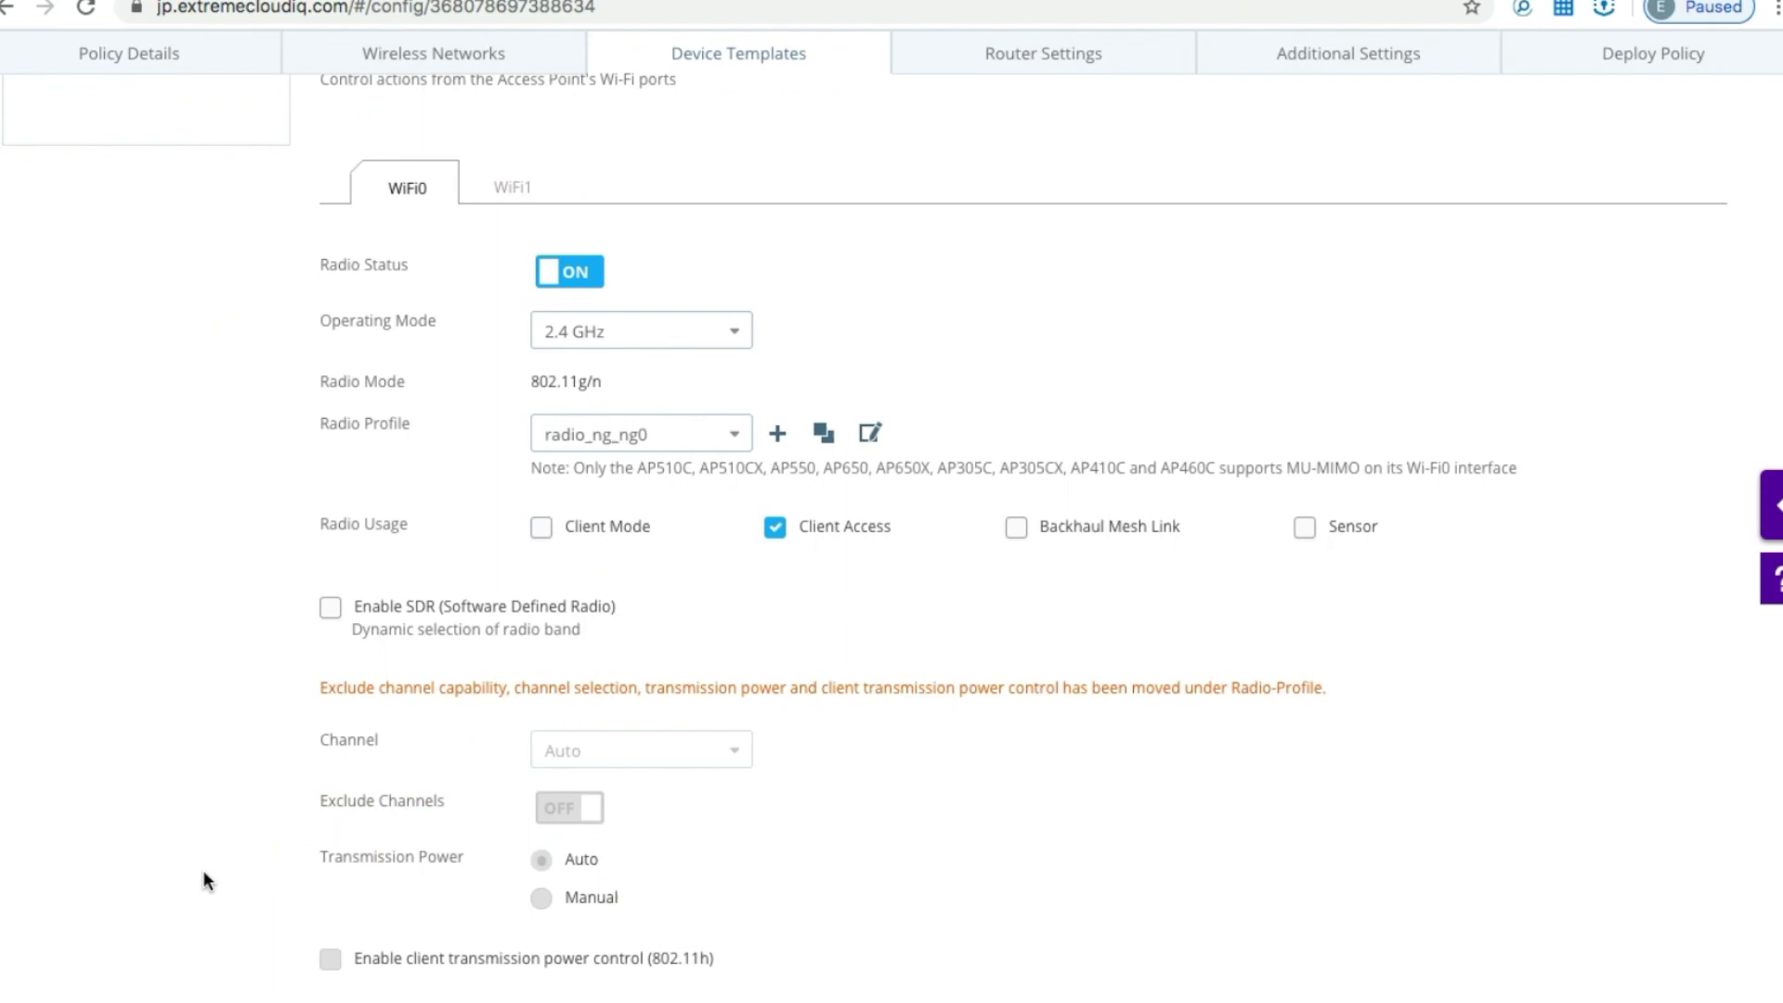
{"action": "scroll", "coordinate": [203, 869], "scroll_direction": "down", "scroll_amount": 4}
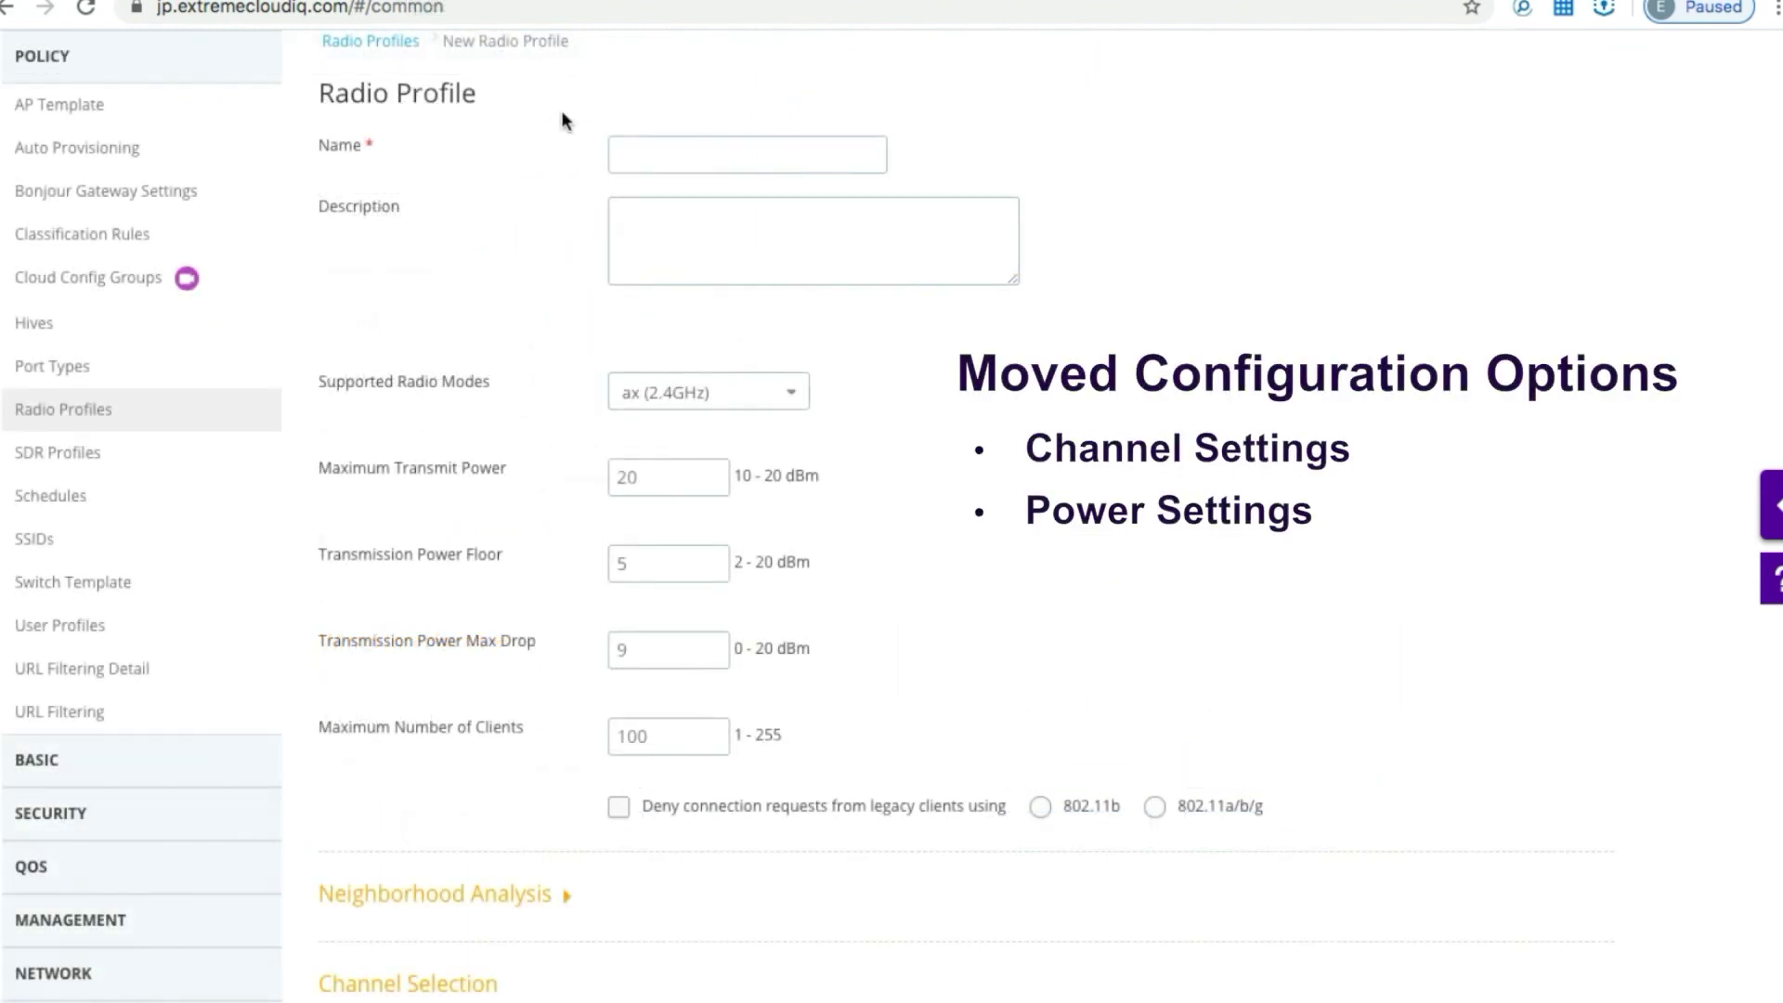
Keep the radio profile's channel setting on Auto.
{"action": "scroll", "coordinate": [561, 109], "scroll_direction": "down", "scroll_amount": 6}
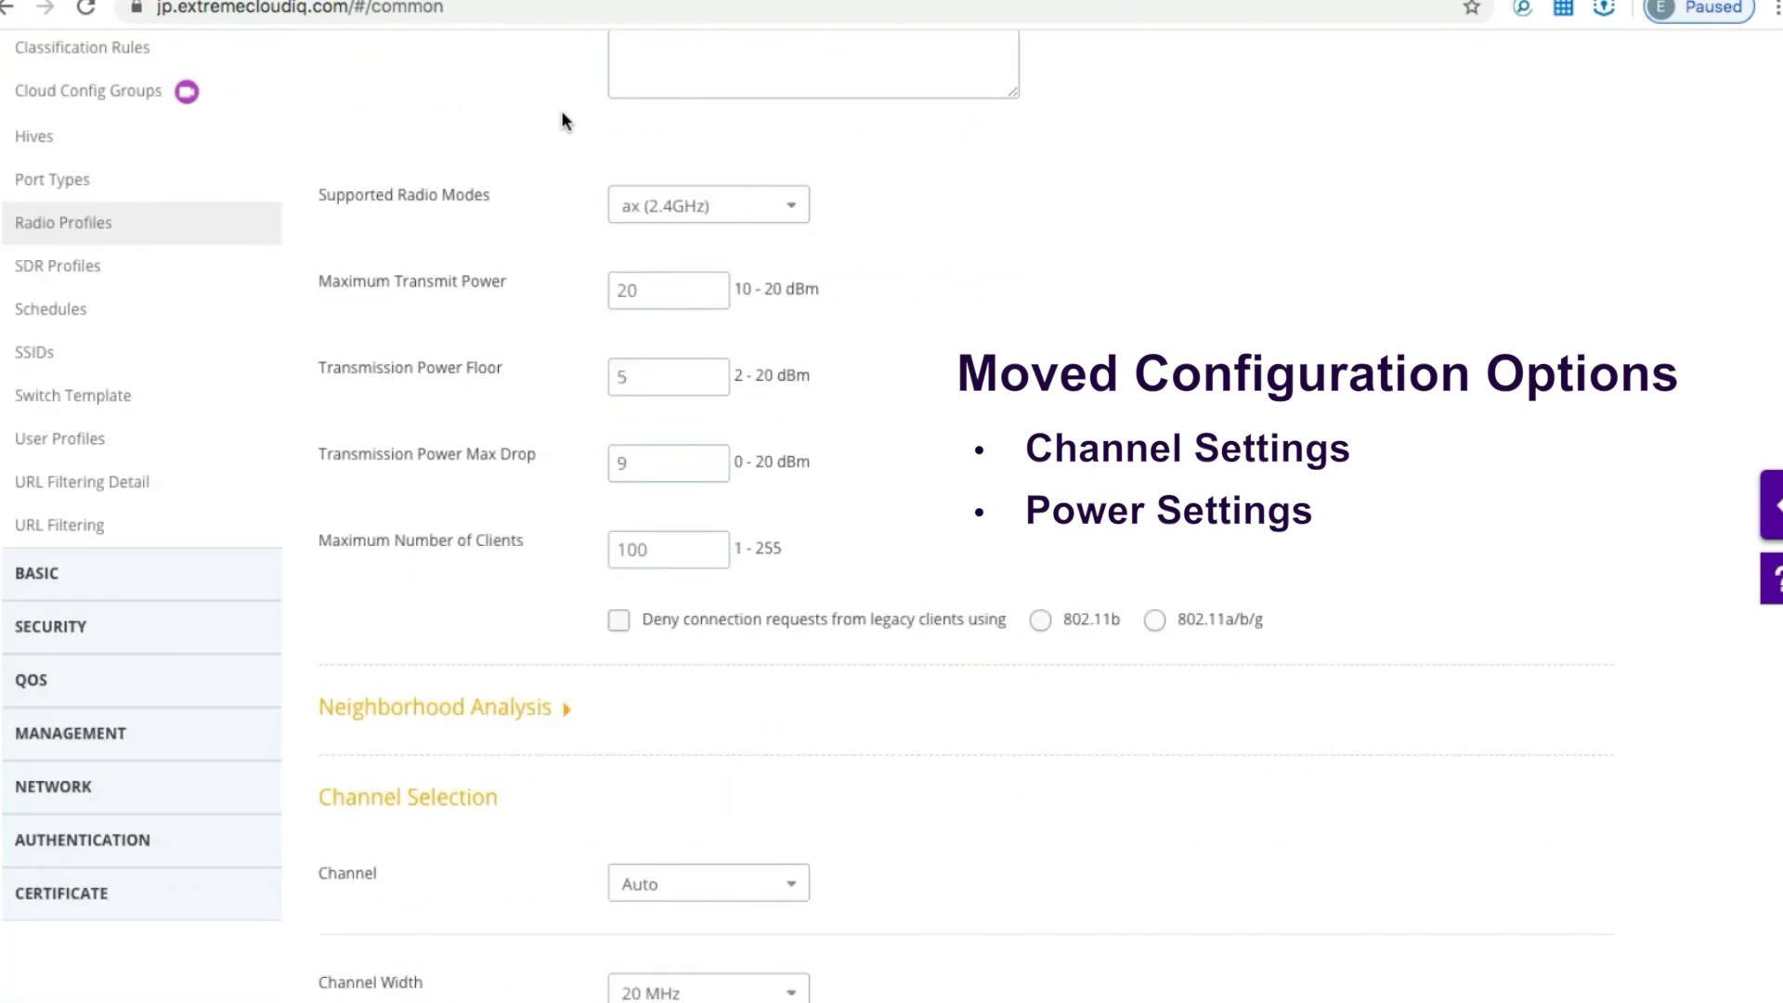
{"action": "scroll", "coordinate": [561, 109], "scroll_direction": "down", "scroll_amount": 4}
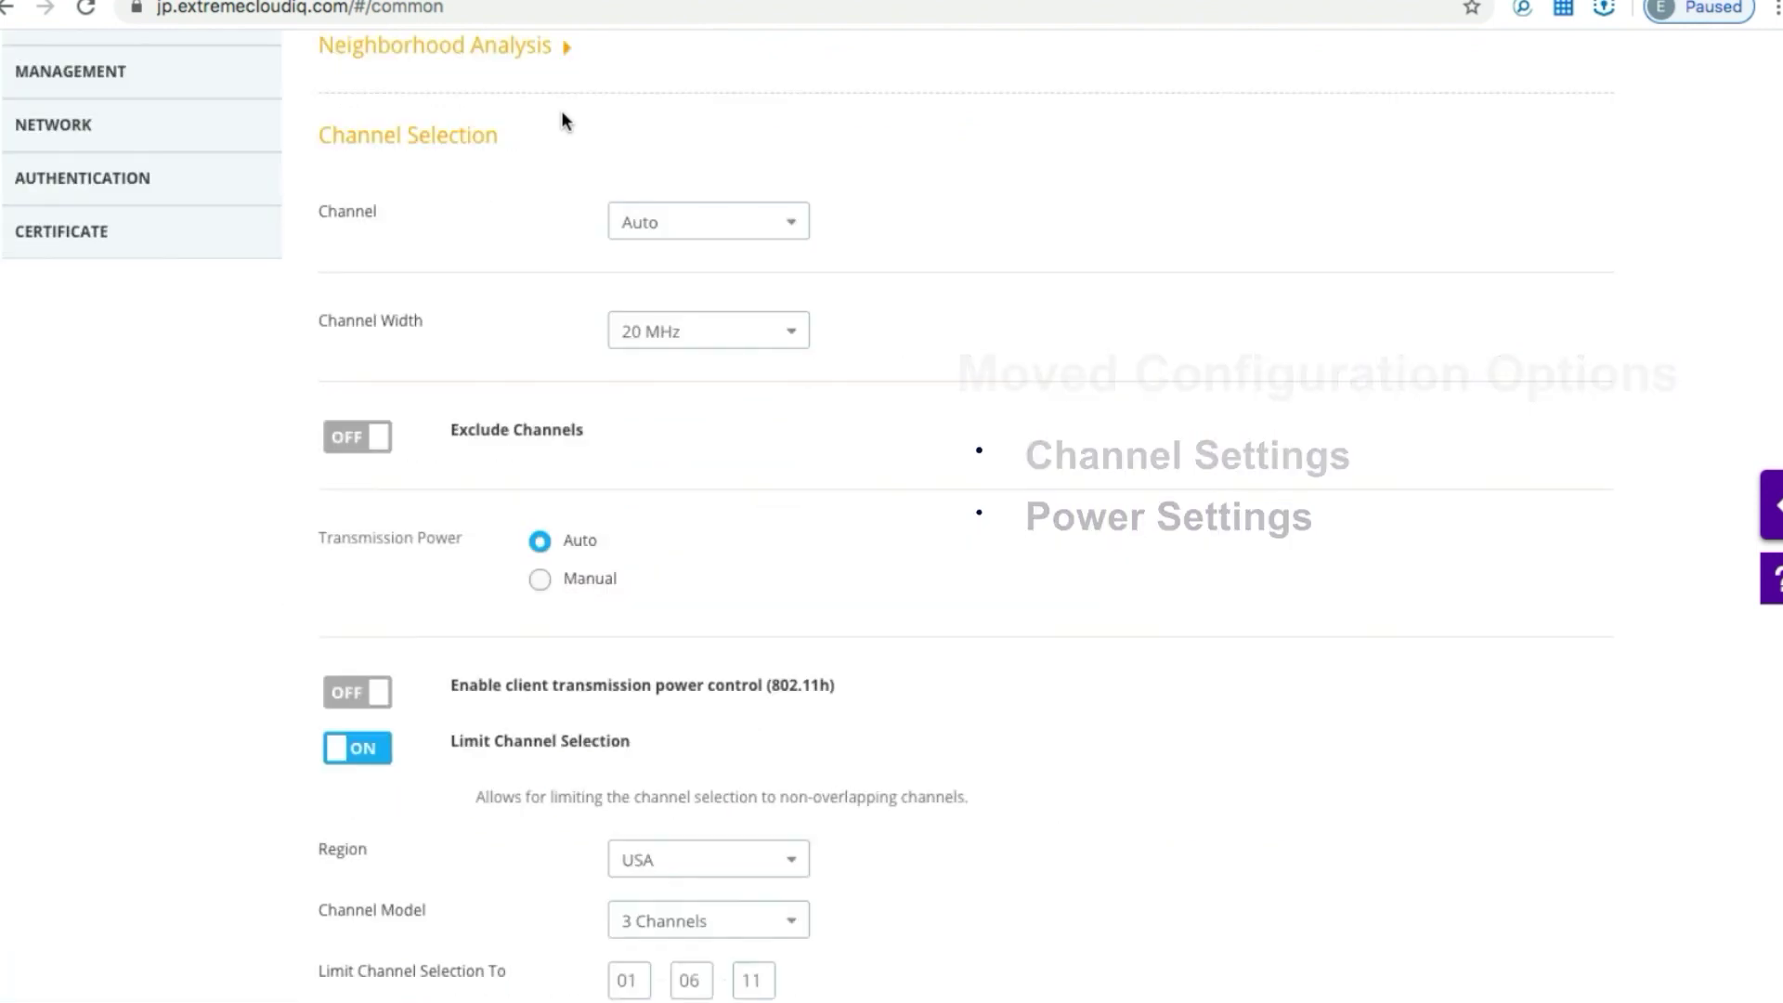
{"action": "left_click", "coordinate": [801, 148]}
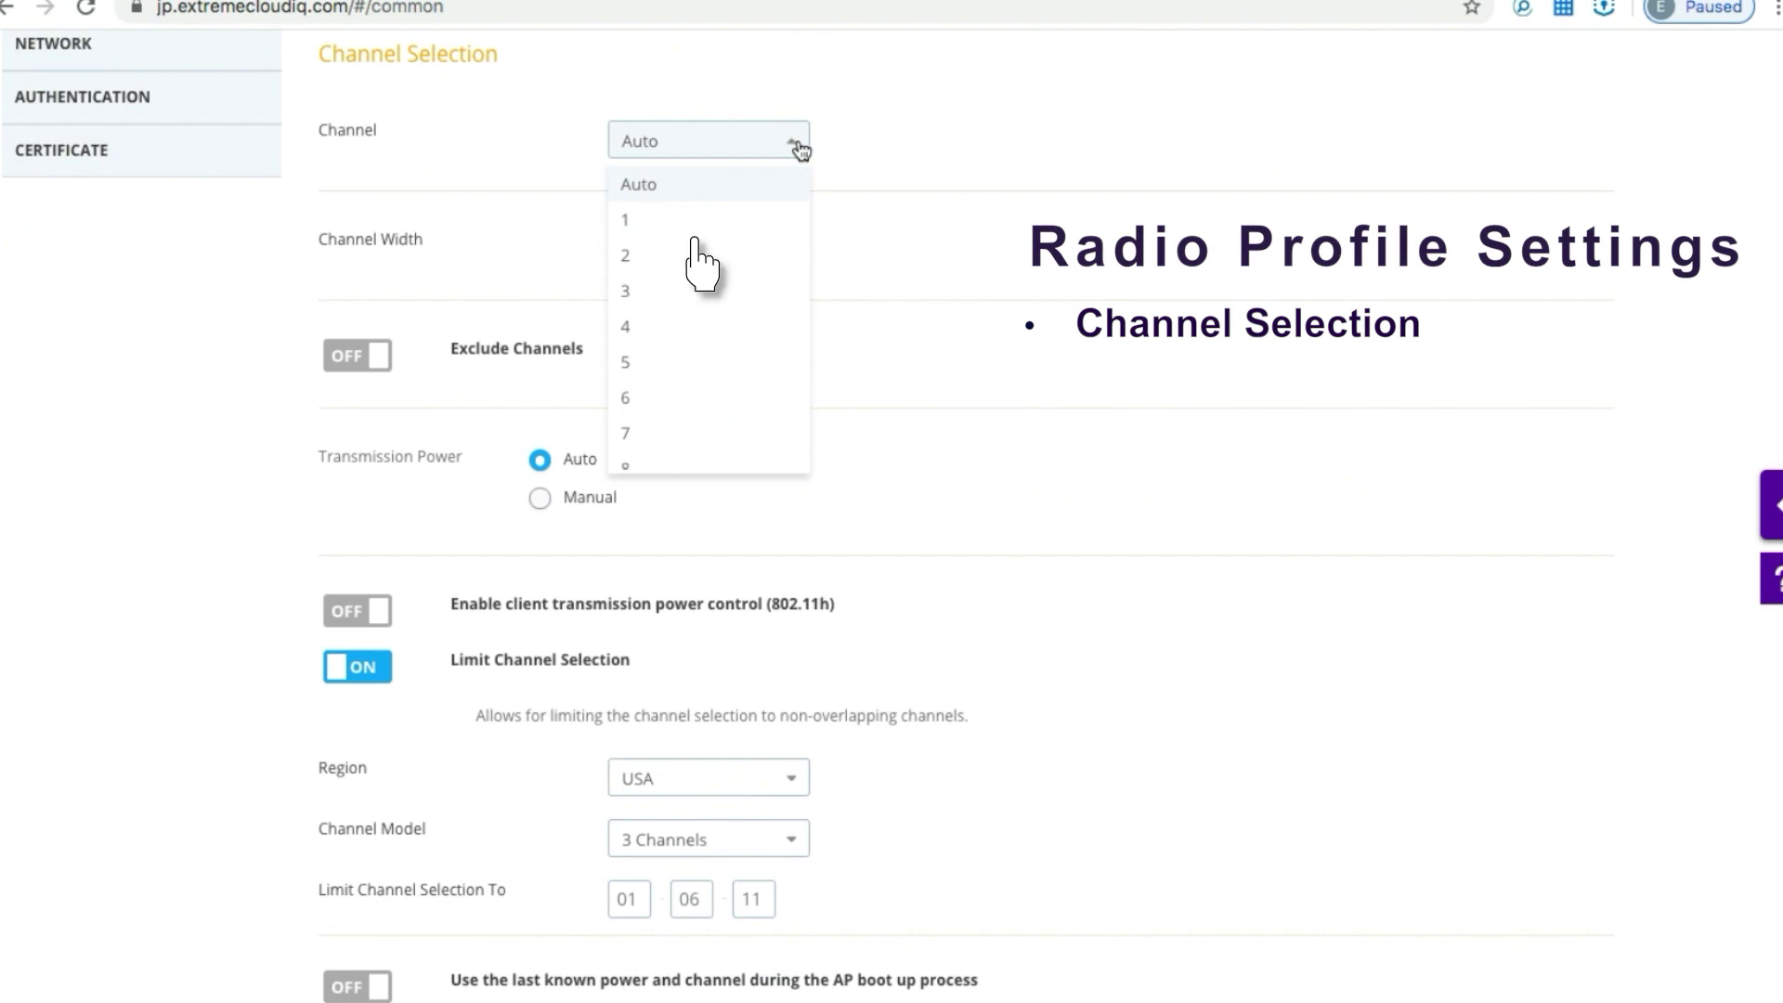
{"action": "left_click", "coordinate": [800, 149]}
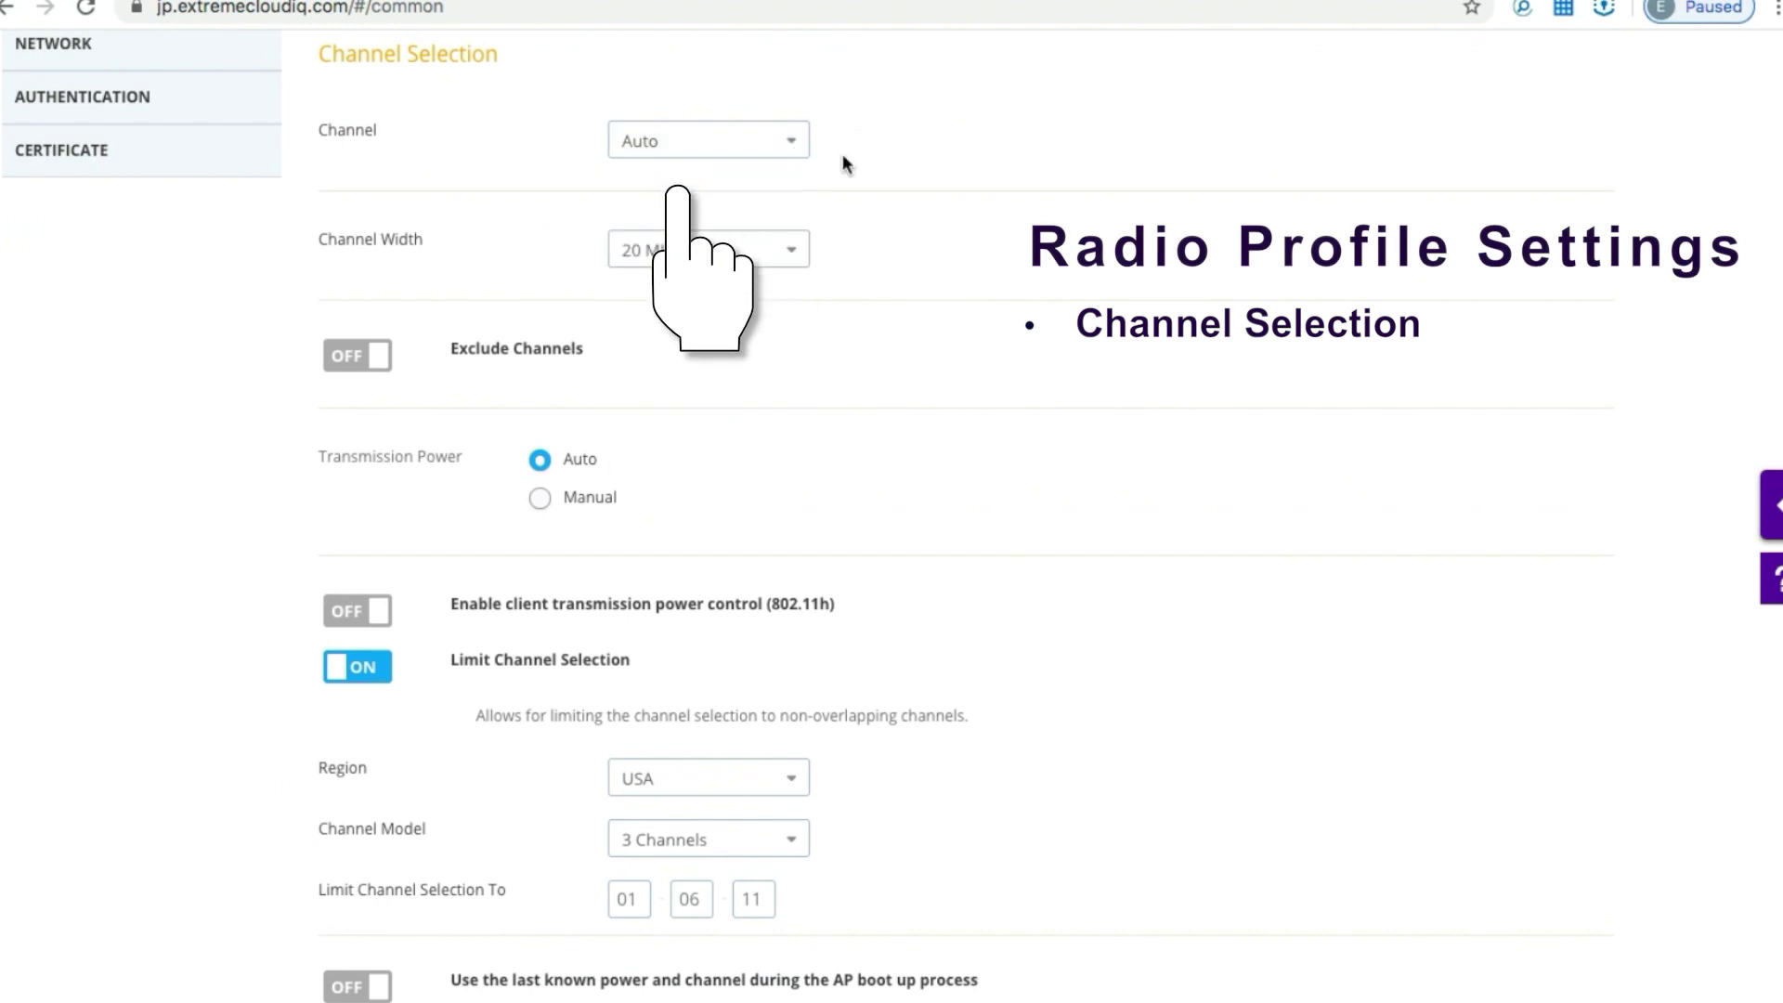
Turn on Exclude Channels and exclude channels 9 and 10.
{"action": "scroll", "coordinate": [828, 351], "scroll_direction": "down", "scroll_amount": 2}
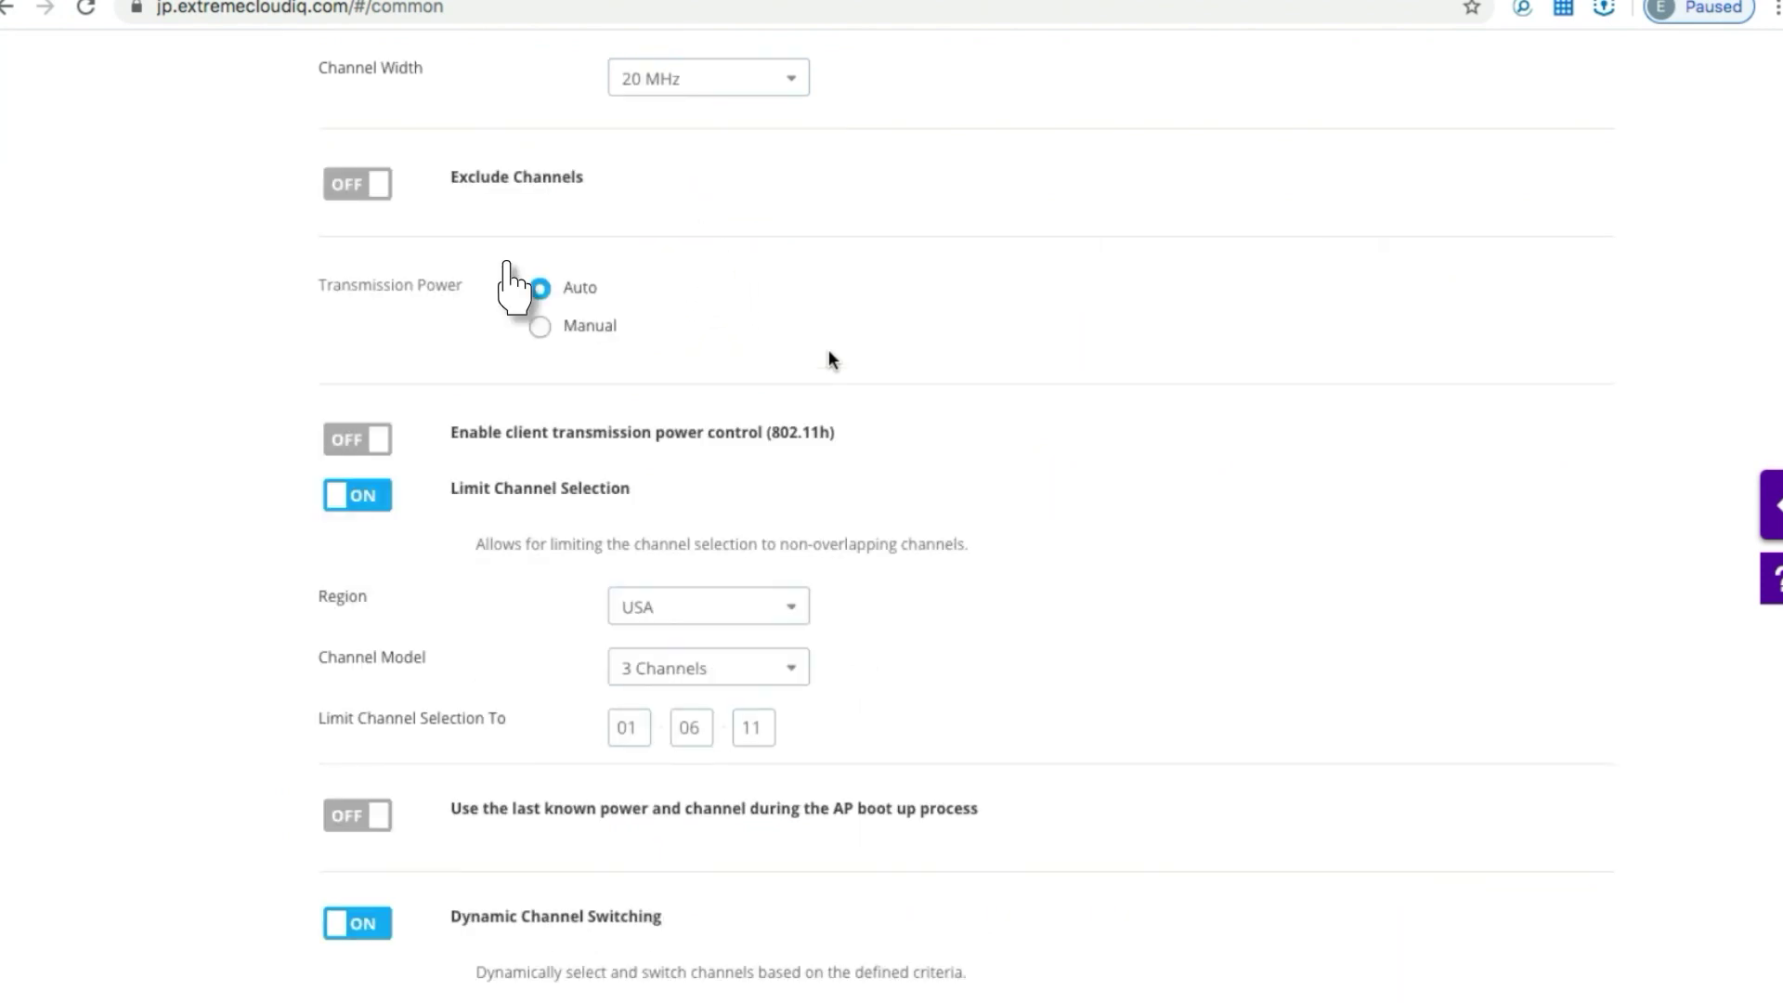
{"action": "scroll", "coordinate": [828, 360], "scroll_direction": "down", "scroll_amount": 1}
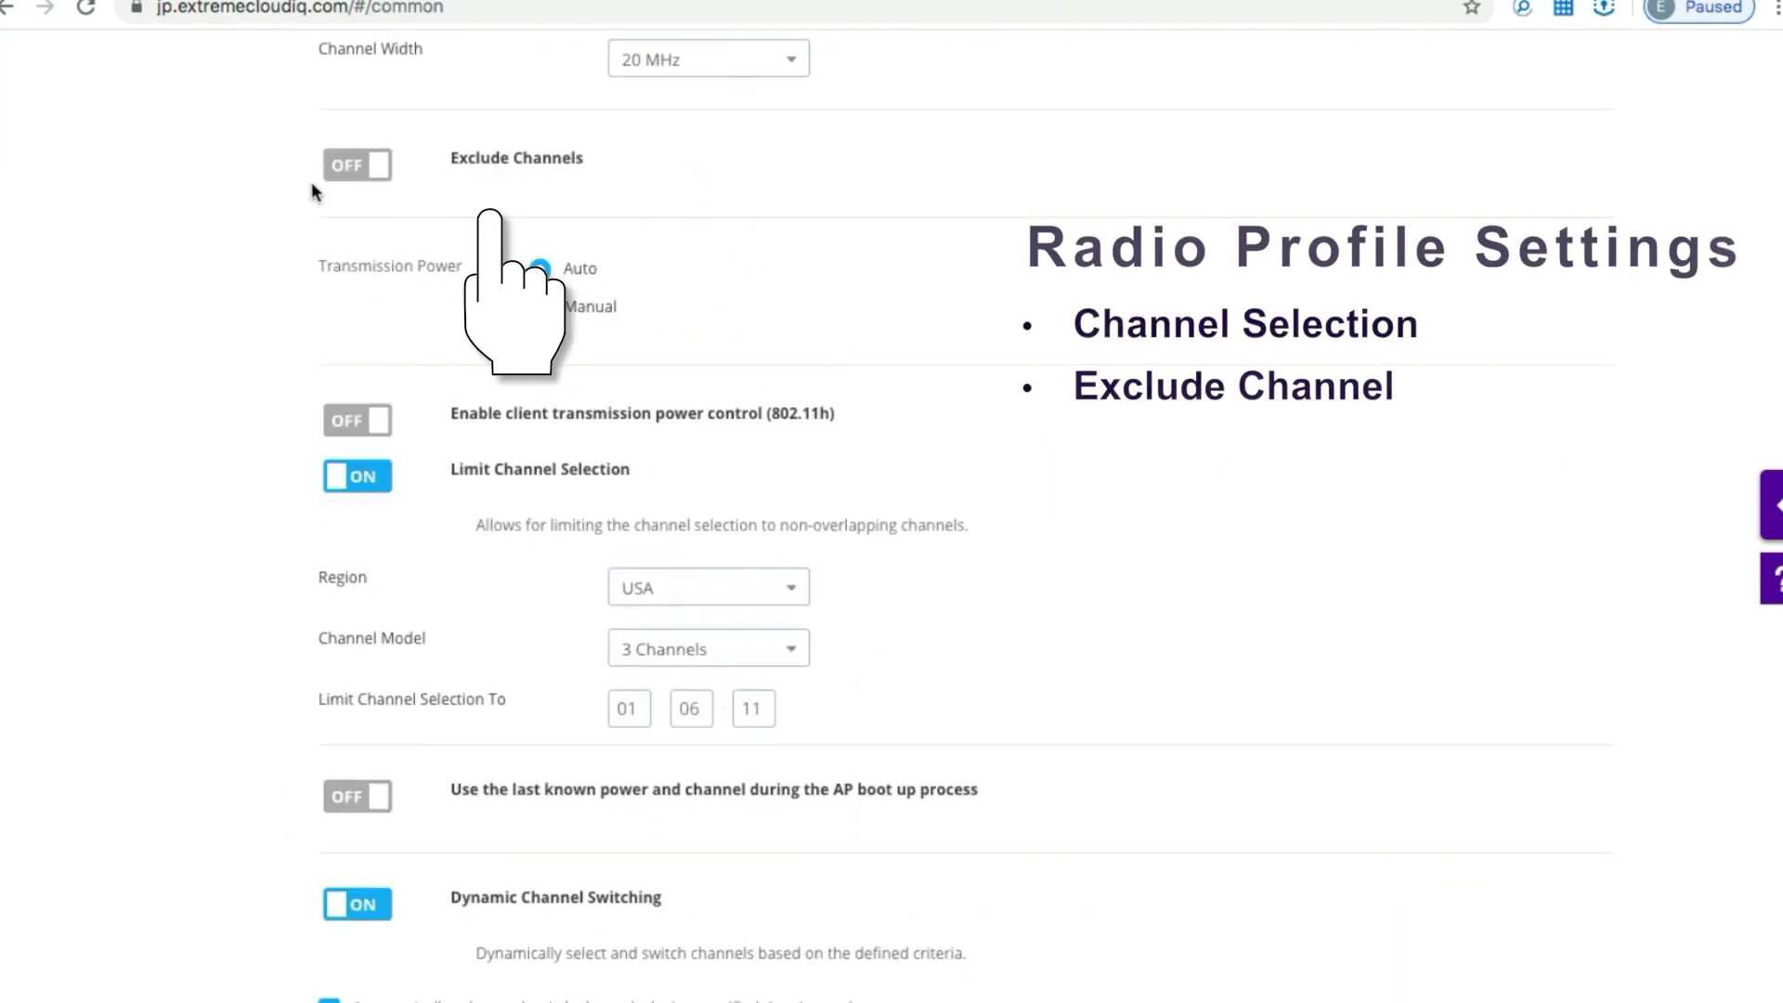
{"action": "left_click", "coordinate": [369, 167]}
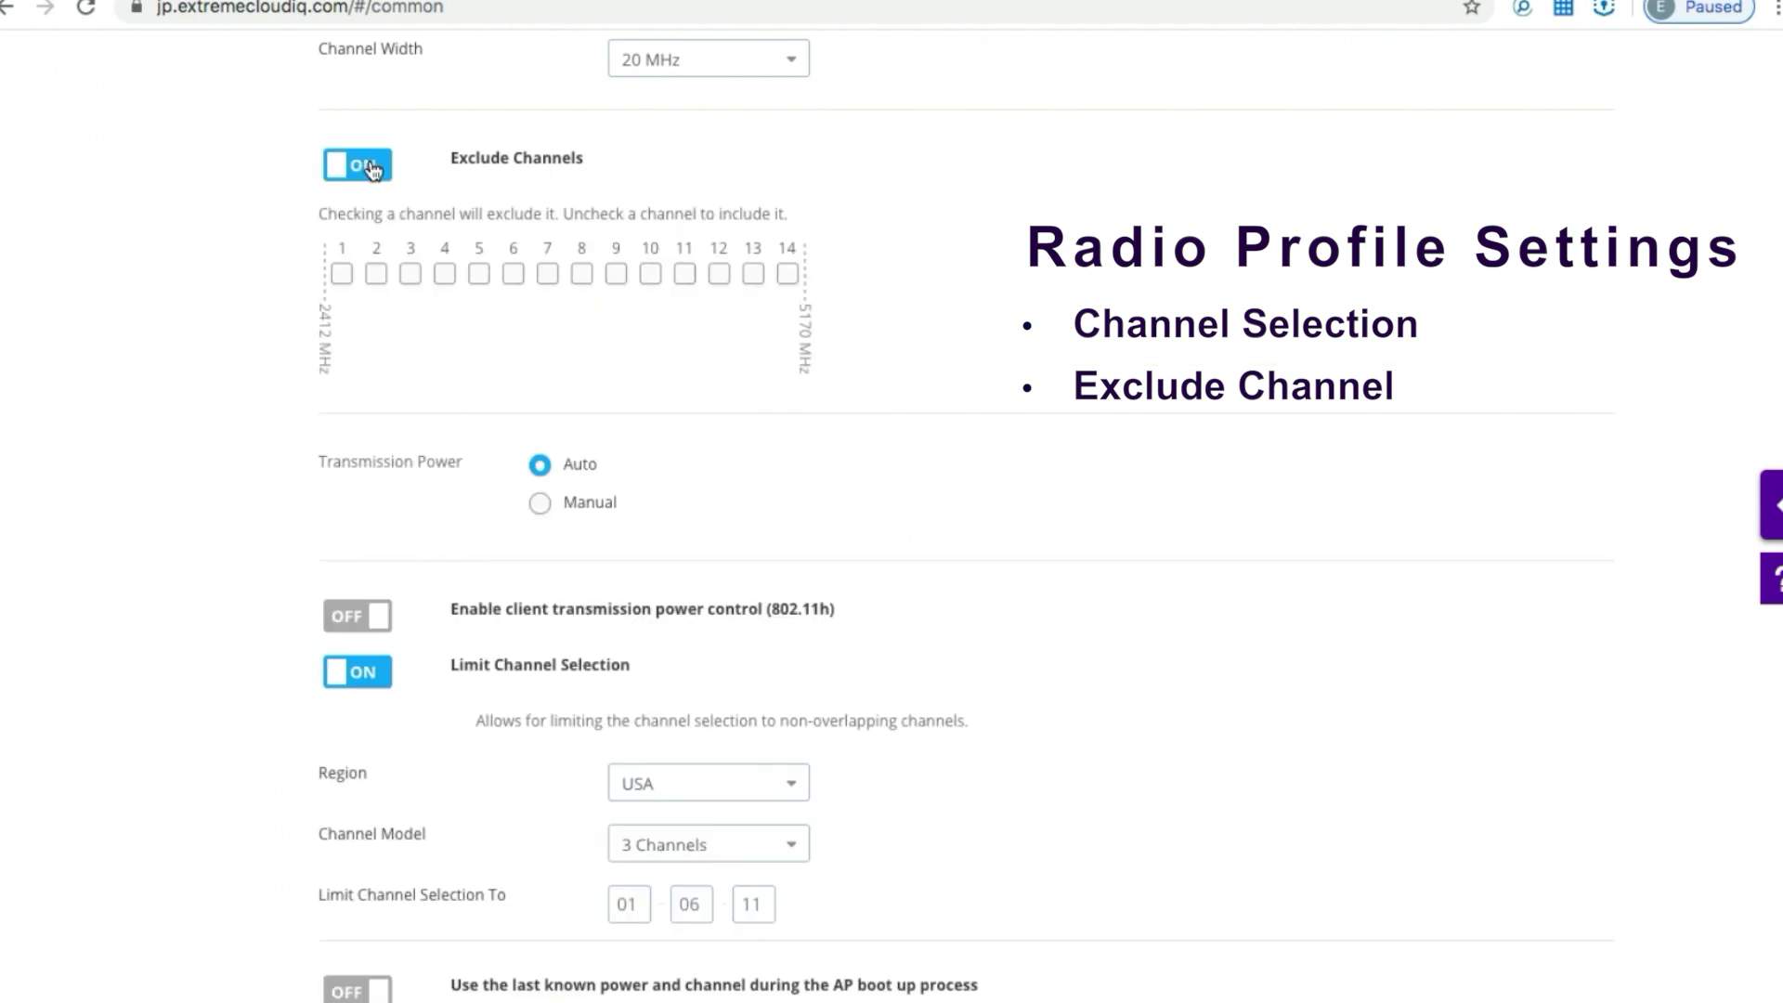
{"action": "left_click", "coordinate": [615, 274]}
{"action": "left_click", "coordinate": [652, 276]}
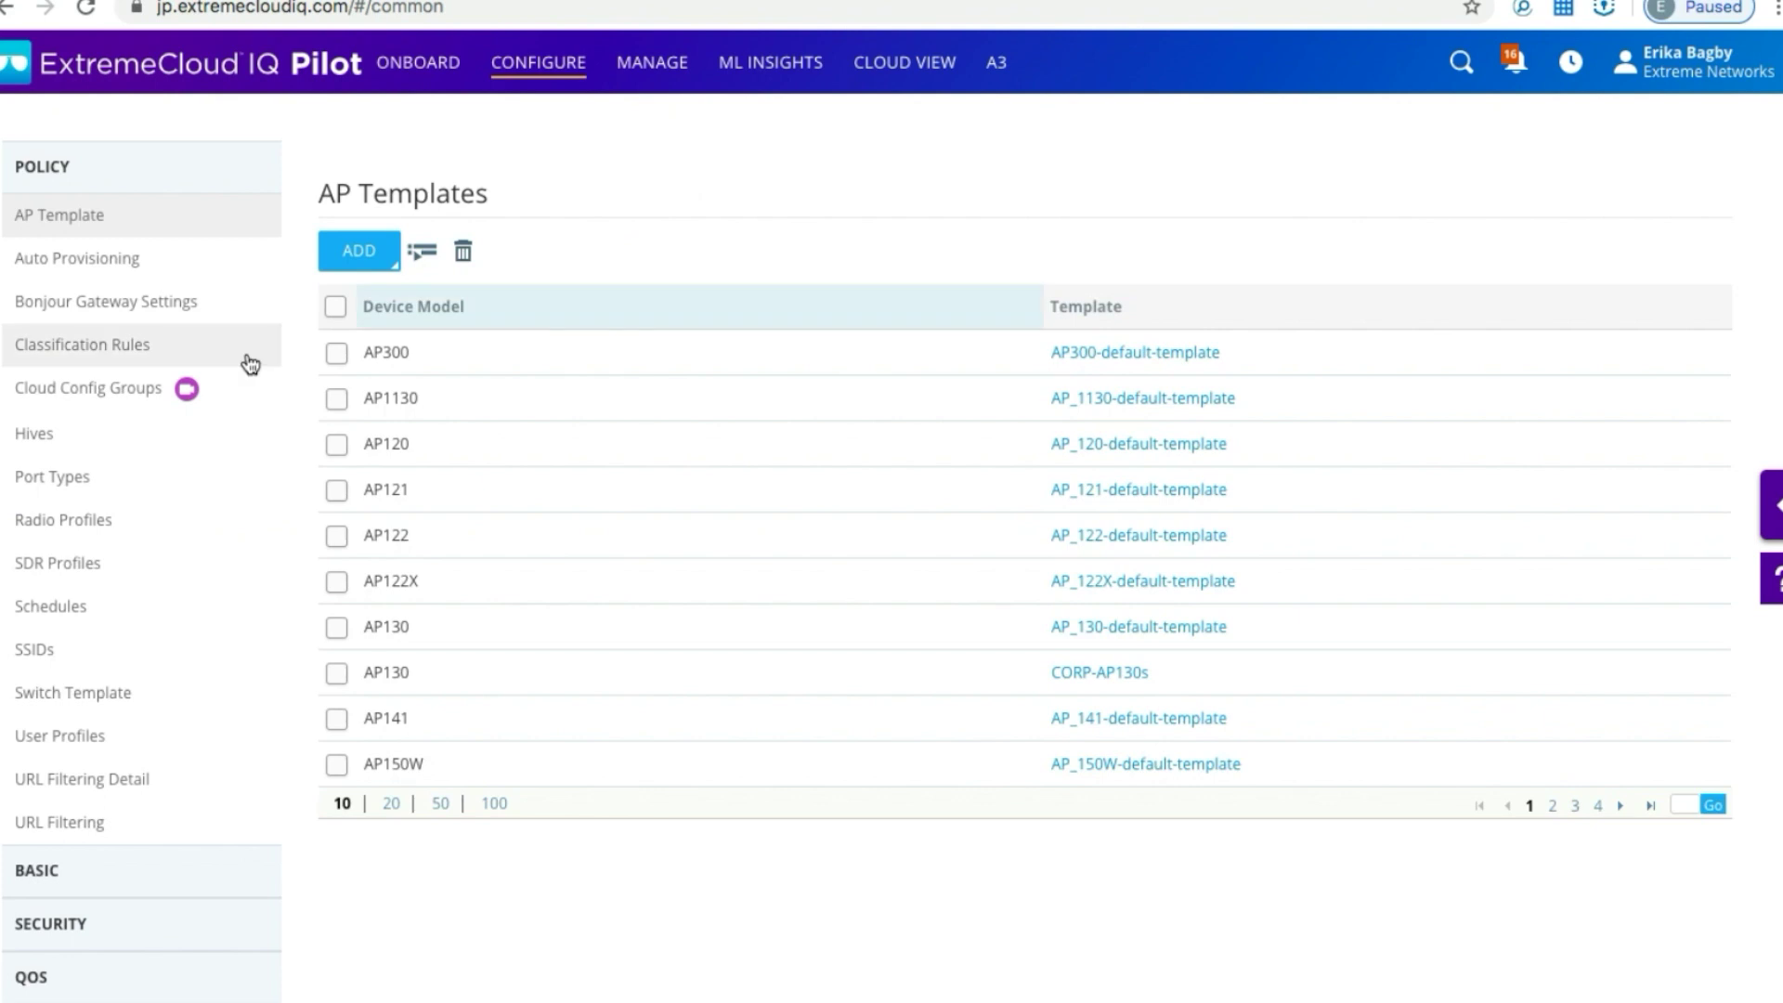
Start a new cloud config group with the description 'Device rollout for new'.
{"action": "left_click", "coordinate": [137, 395]}
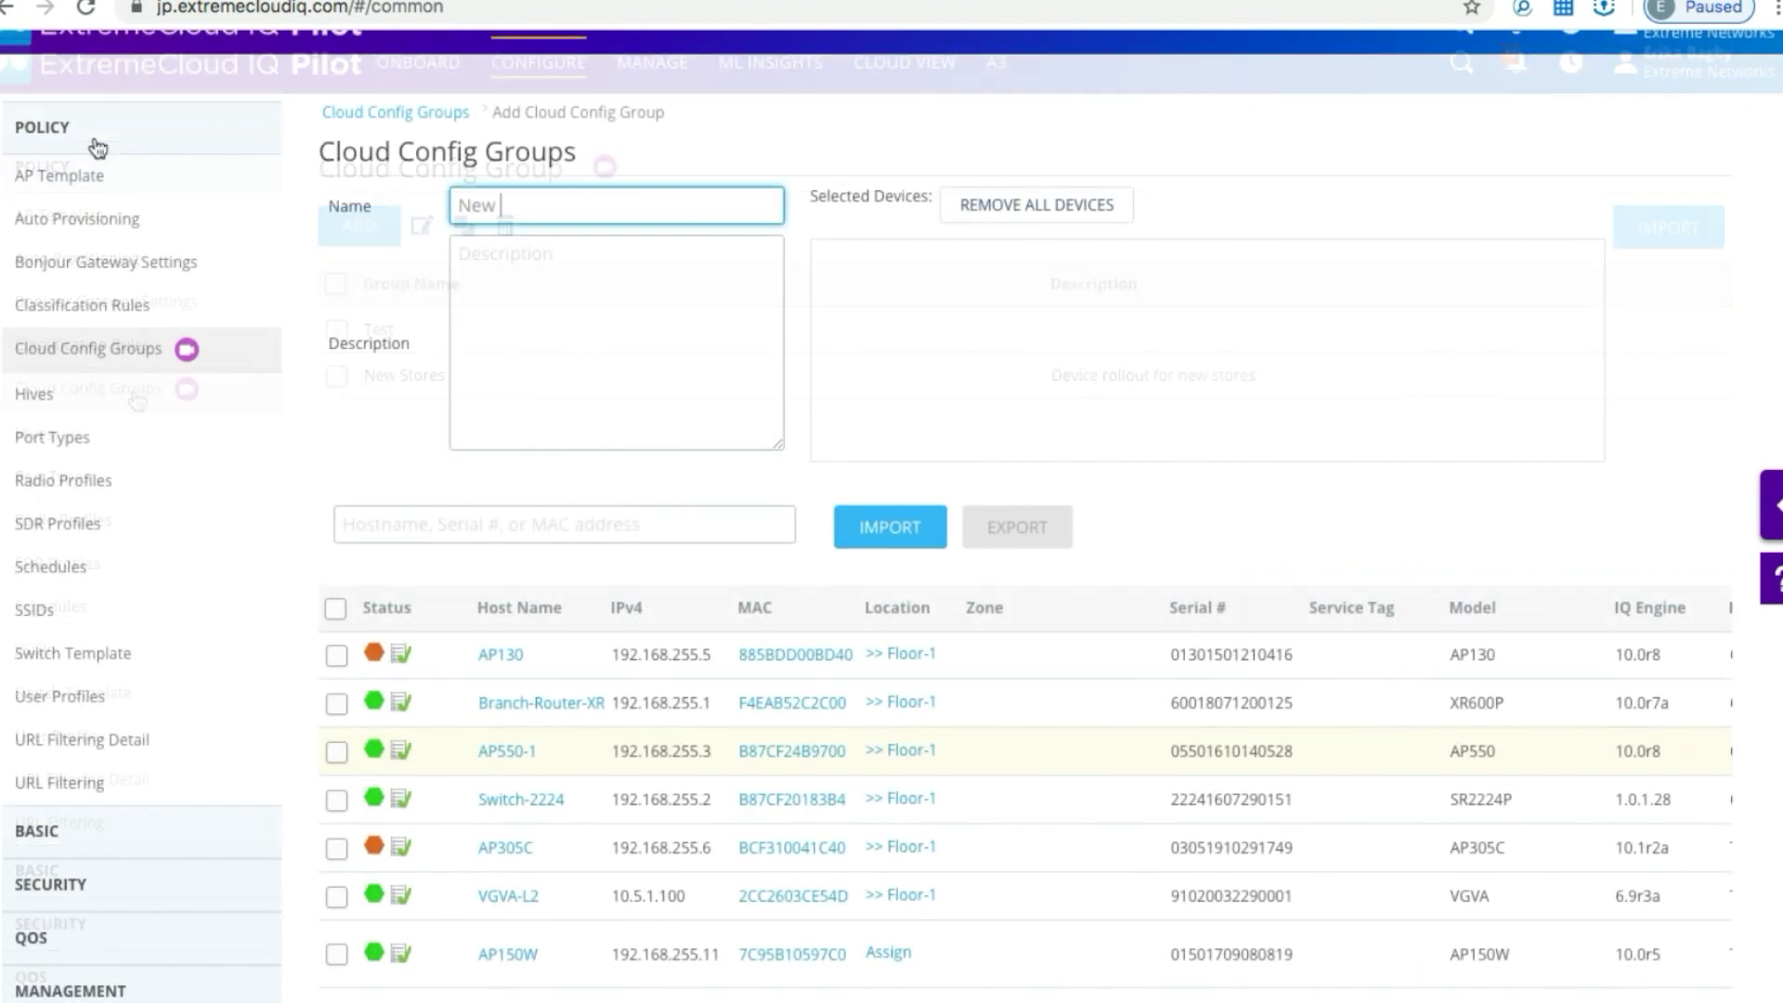
{"action": "left_click", "coordinate": [477, 289]}
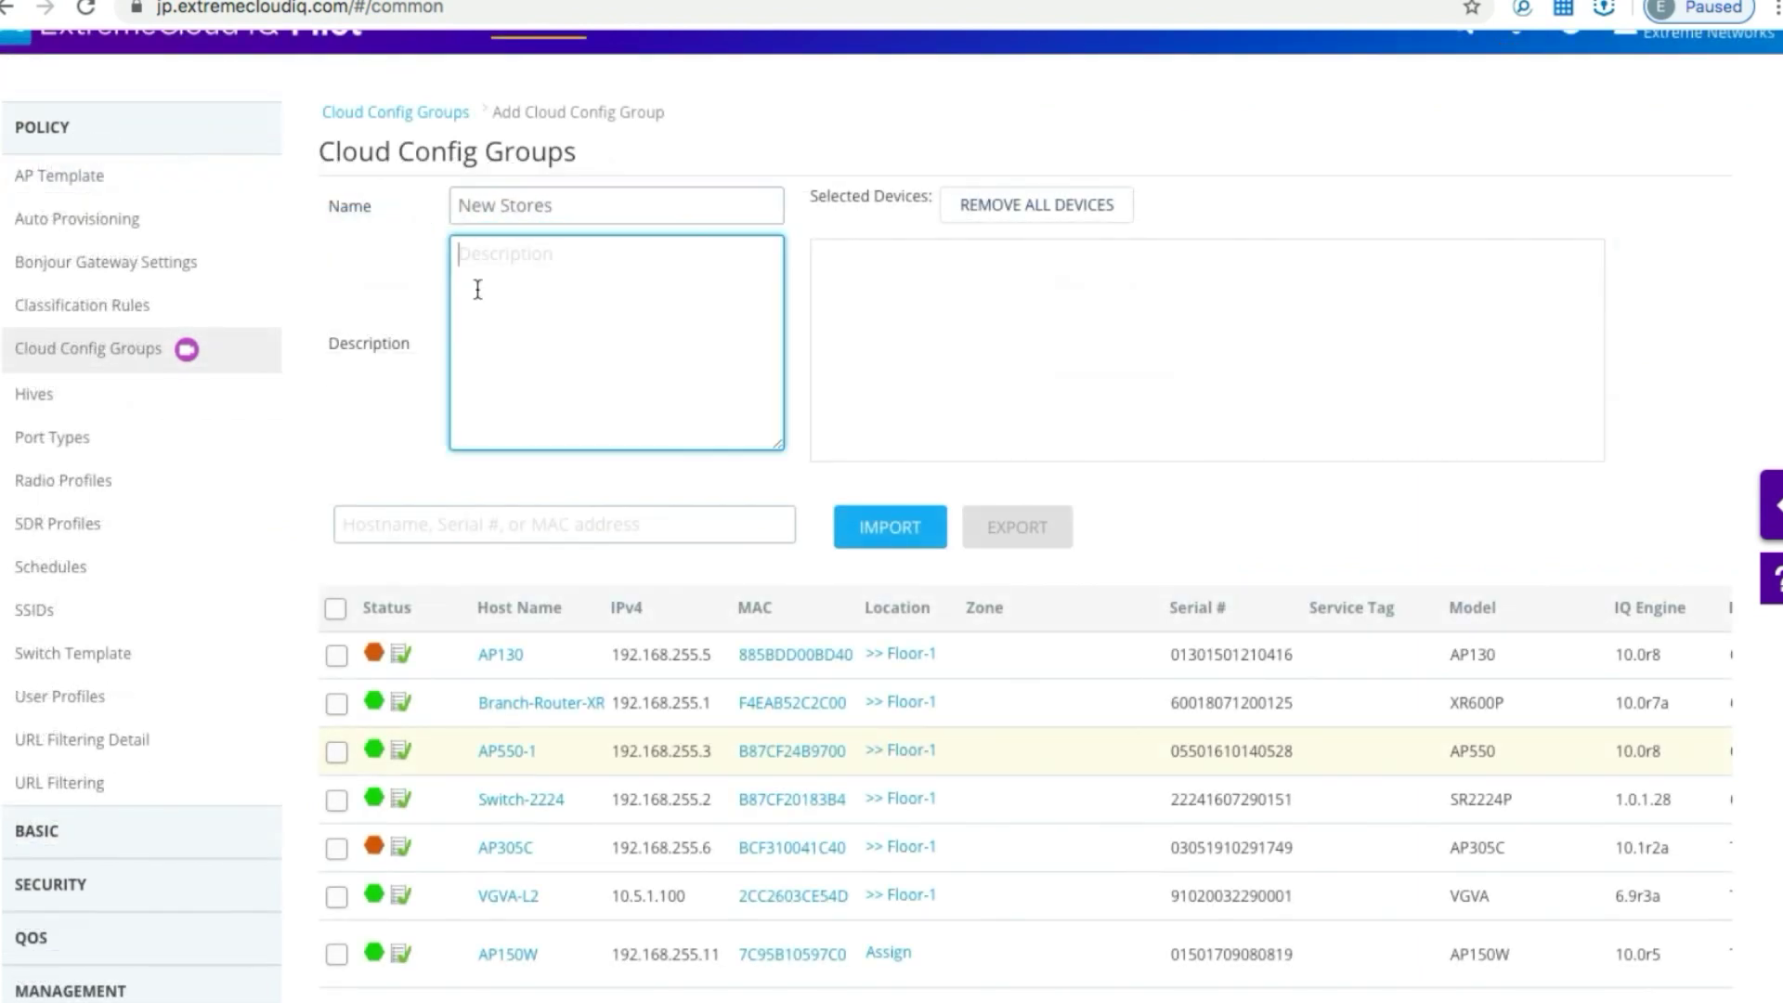
{"action": "type", "text": "Device rollout for new stores"}
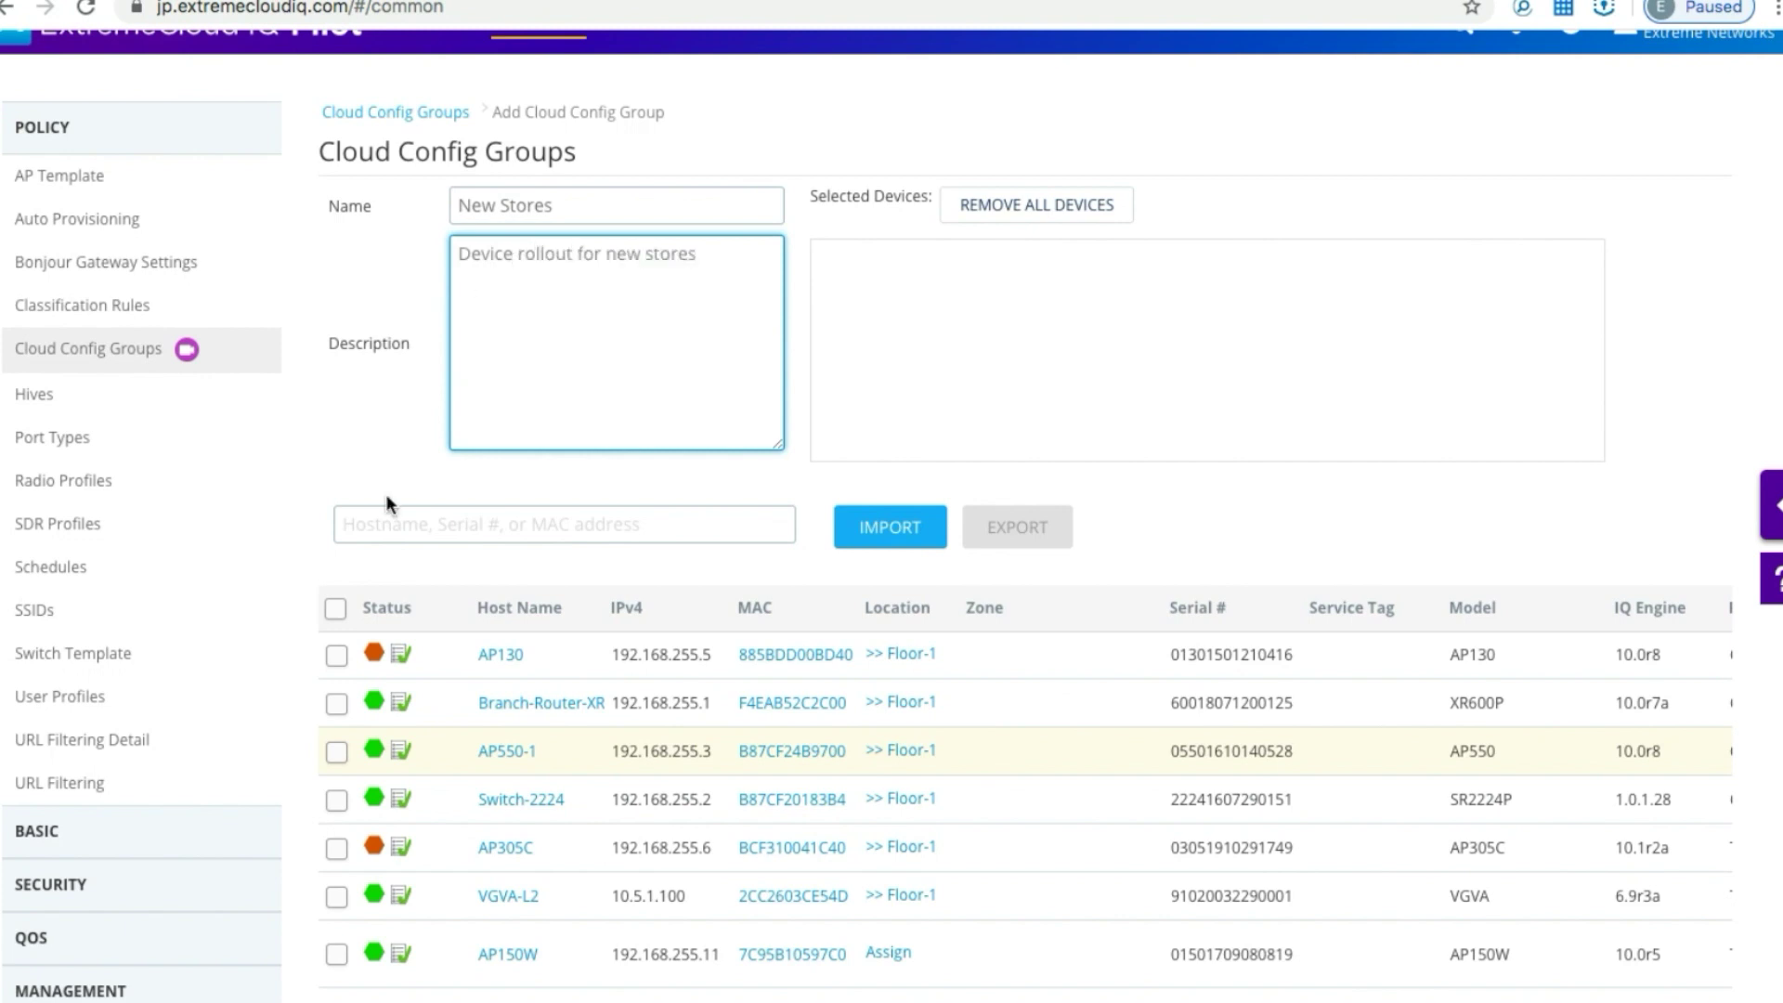
{"action": "scroll", "coordinate": [417, 650], "scroll_direction": "down", "scroll_amount": 1}
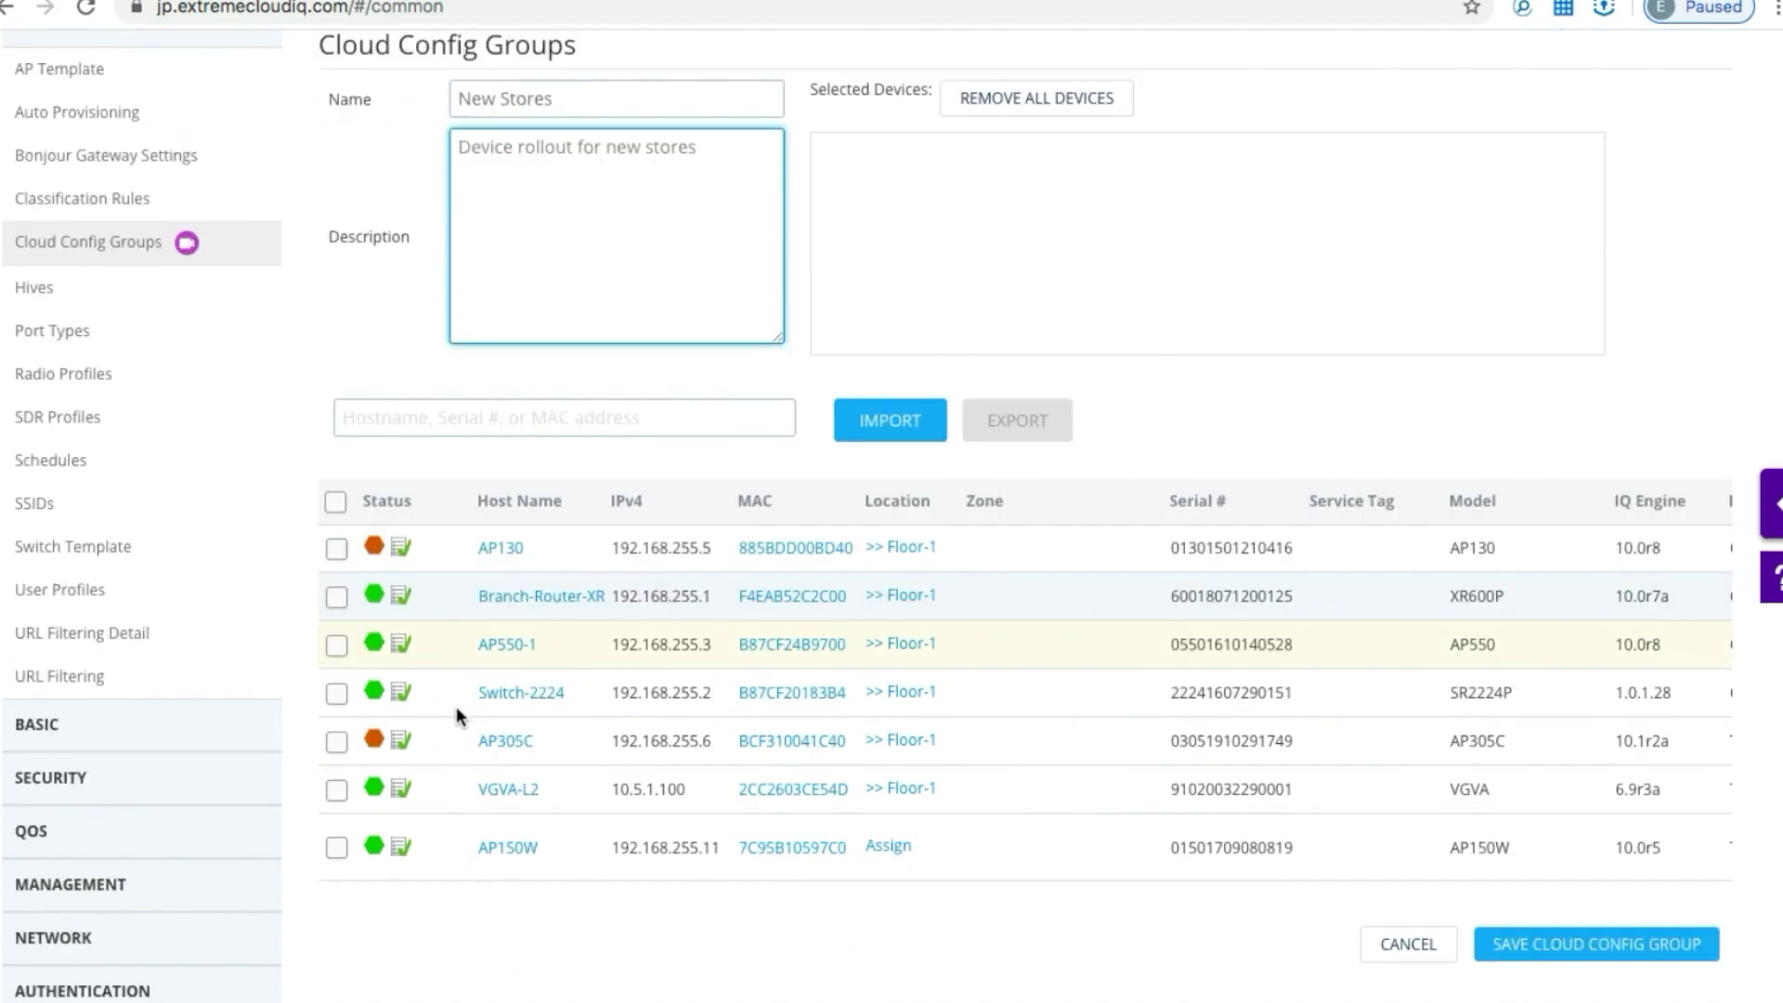
Add Branch-Router-XR600P, AP550-1 and Switch-2224 to the New Stores group and save it.
{"action": "left_click", "coordinate": [336, 597]}
{"action": "left_click", "coordinate": [336, 645]}
{"action": "left_click", "coordinate": [336, 694]}
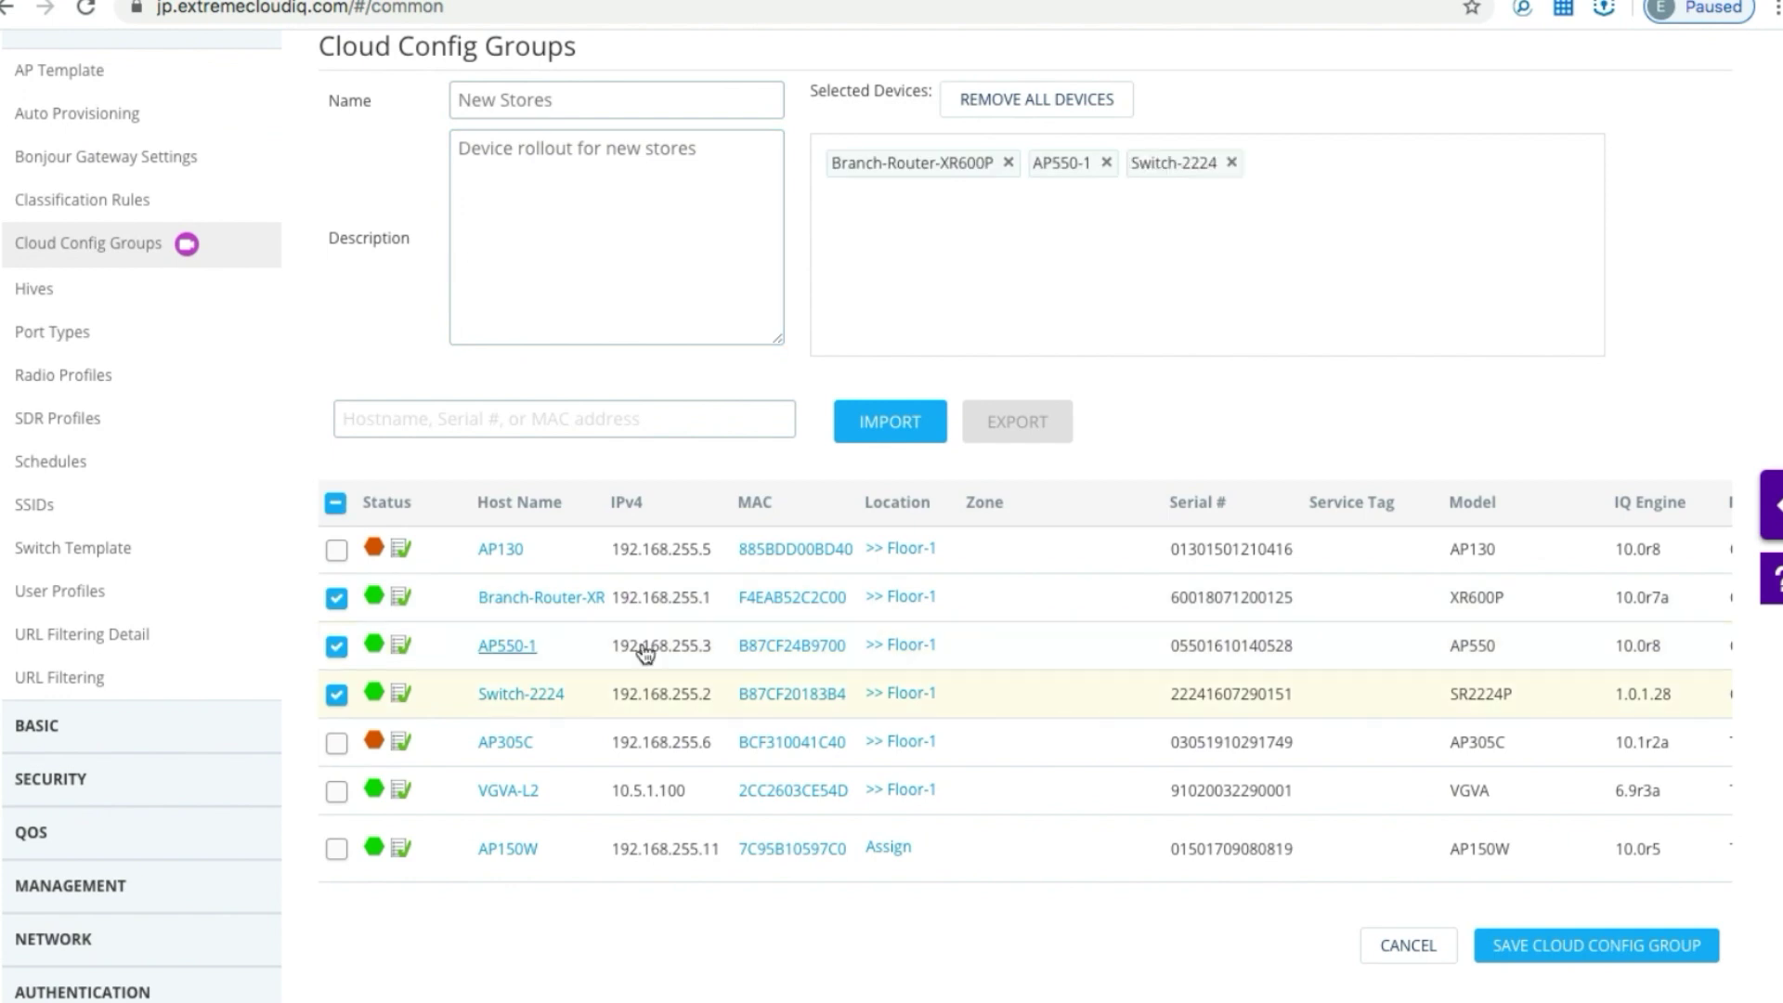
{"action": "left_click", "coordinate": [1596, 945]}
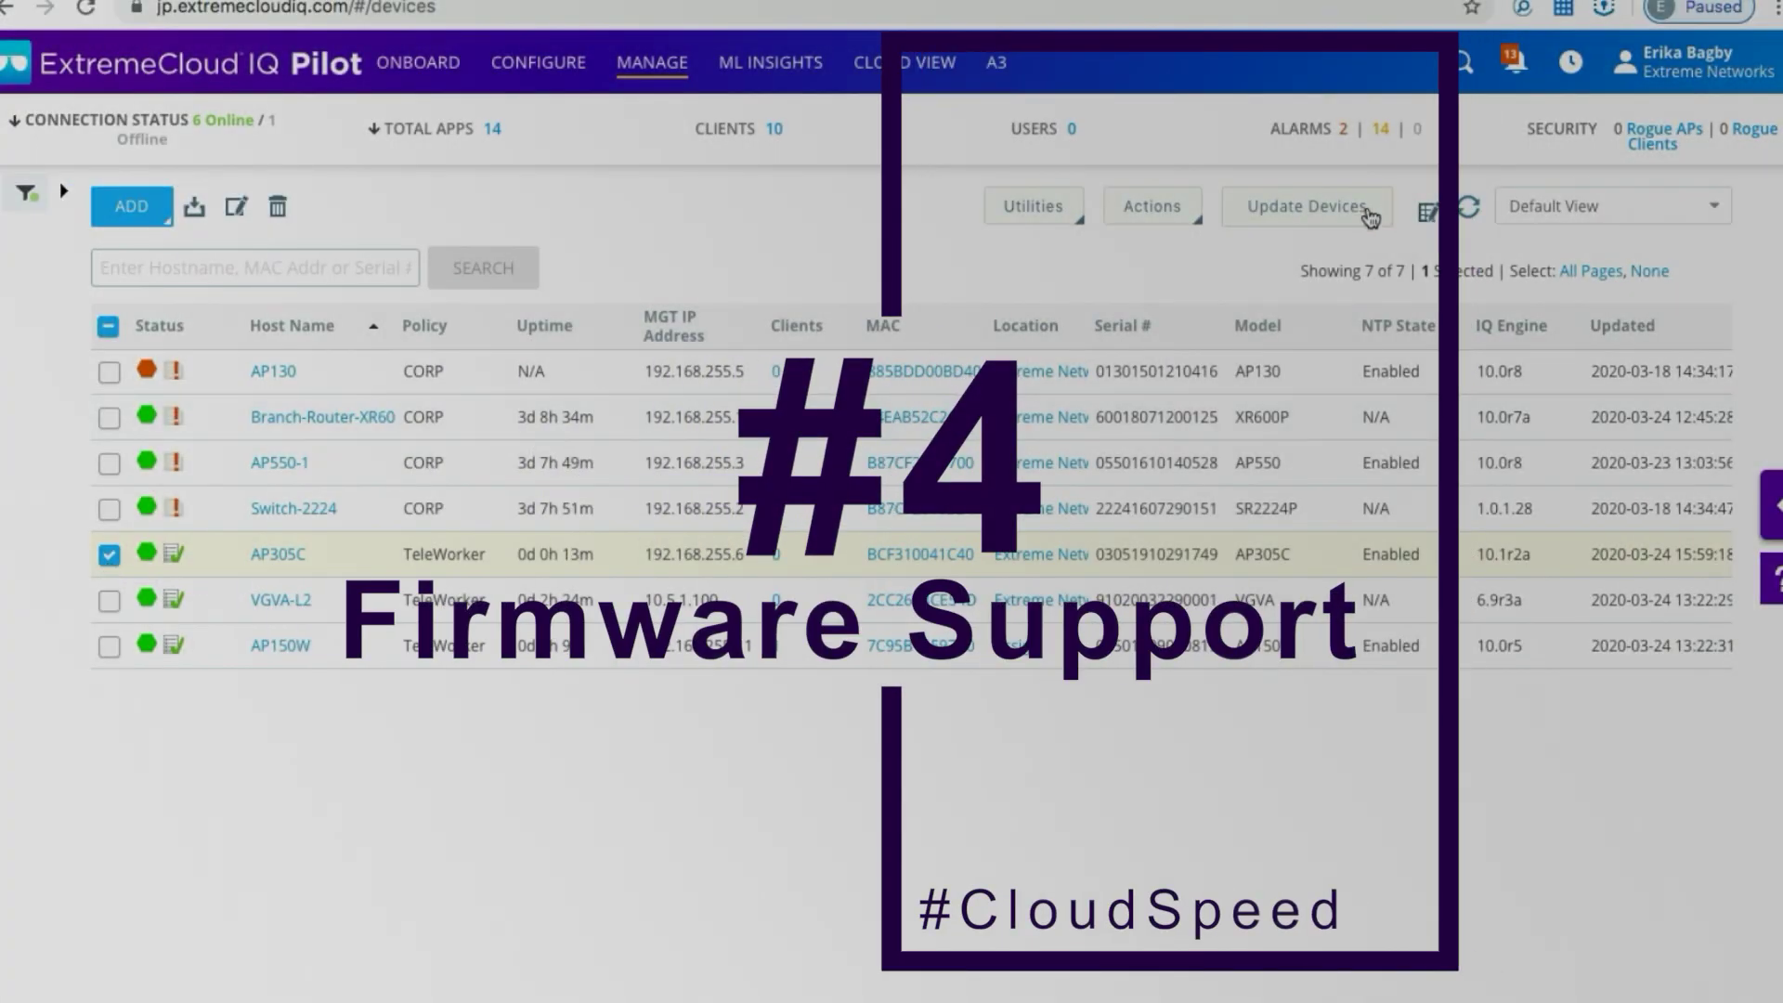
Update AP305C's configuration and upgrade its IQ Engine to the latest version, 10.1r2a.
{"action": "left_click", "coordinate": [1369, 211]}
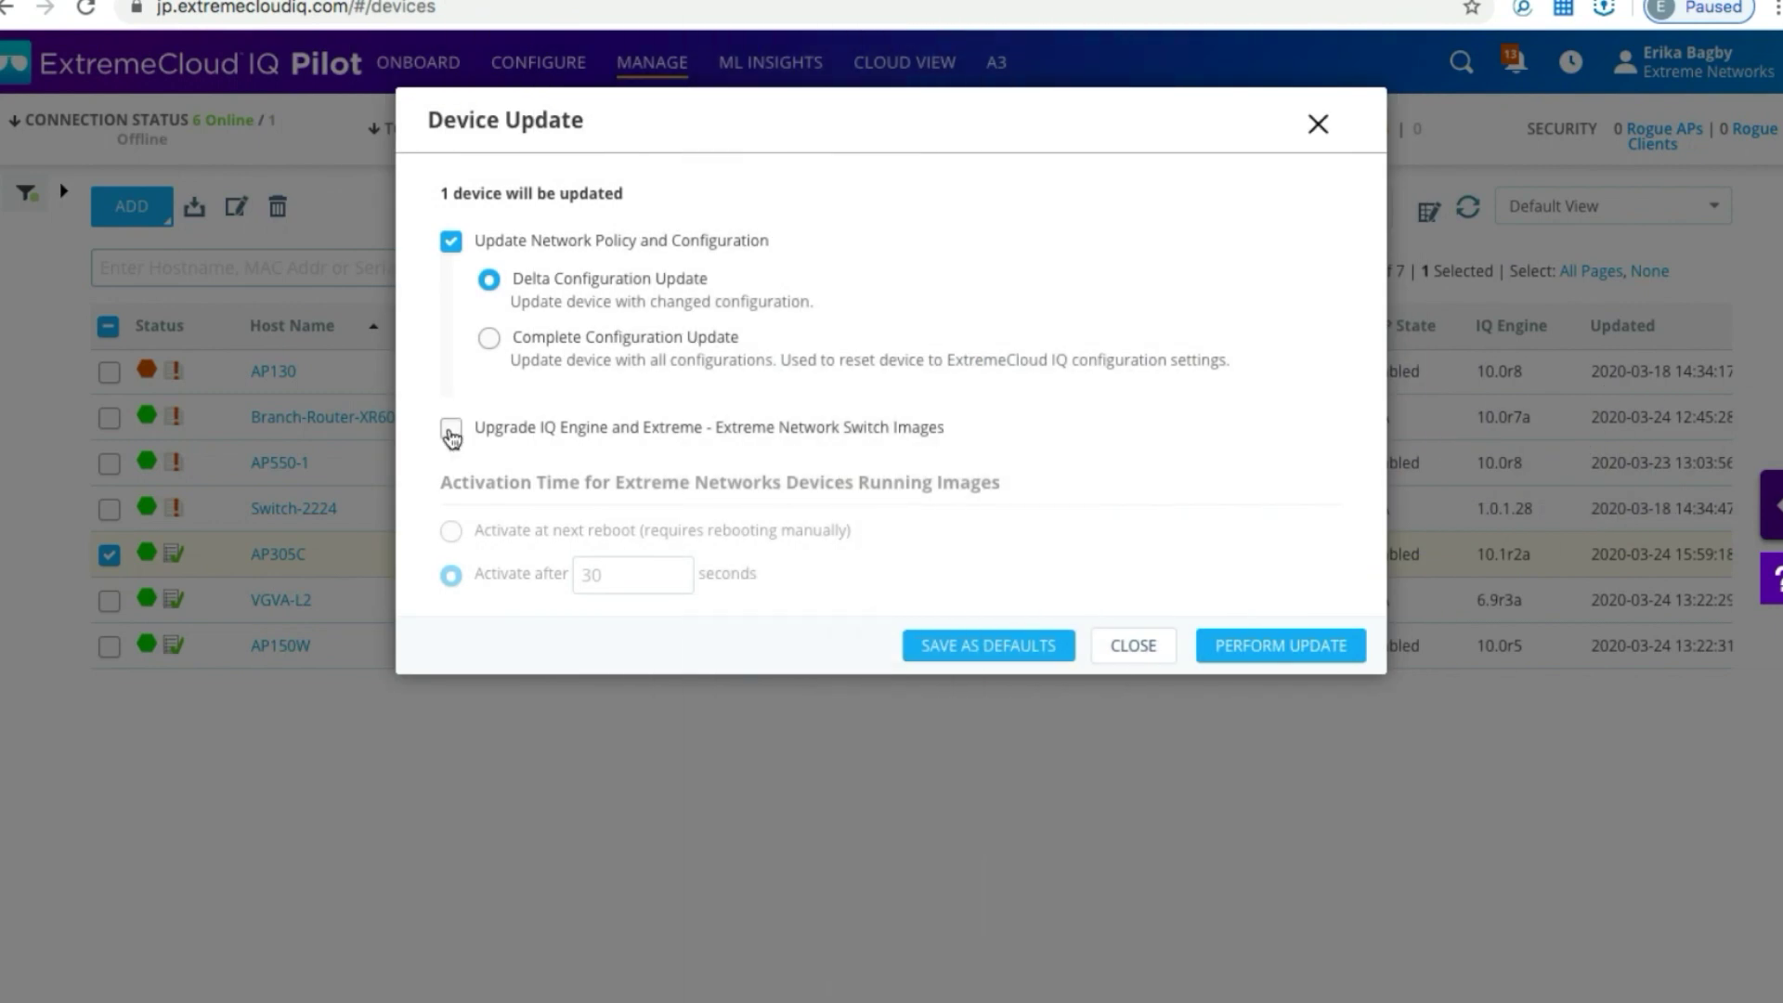
{"action": "left_click", "coordinate": [451, 429]}
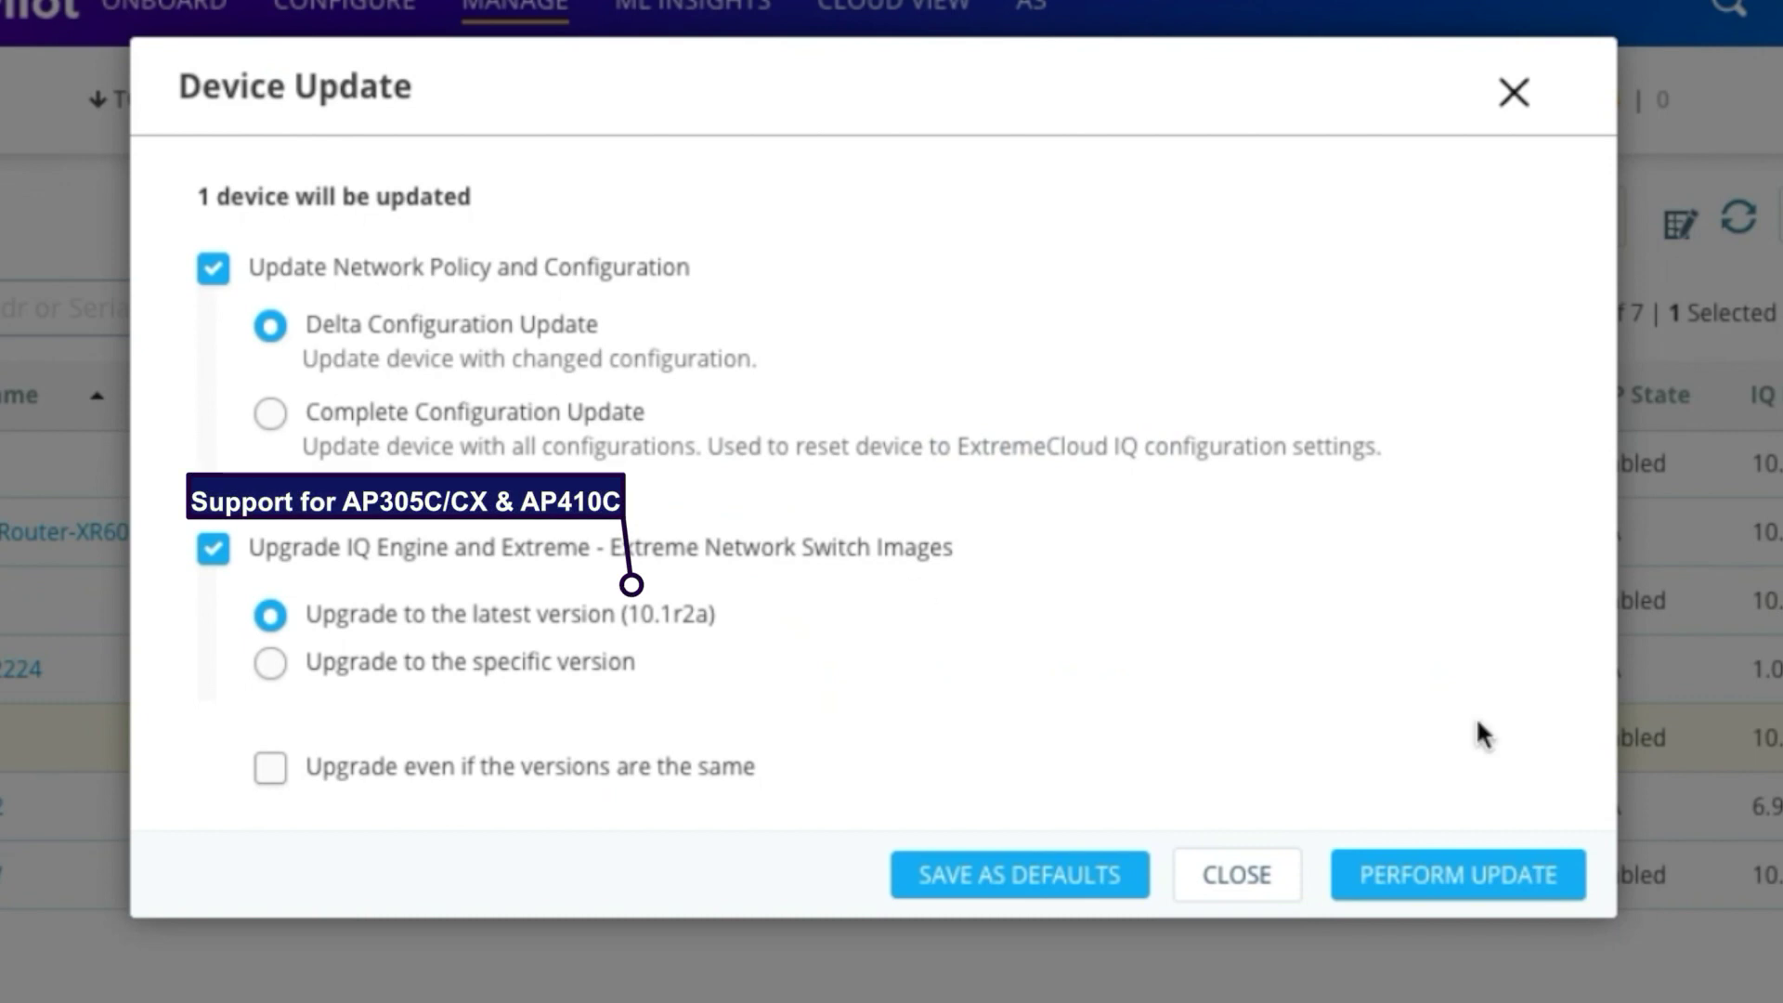
{"action": "left_click", "coordinate": [1485, 882]}
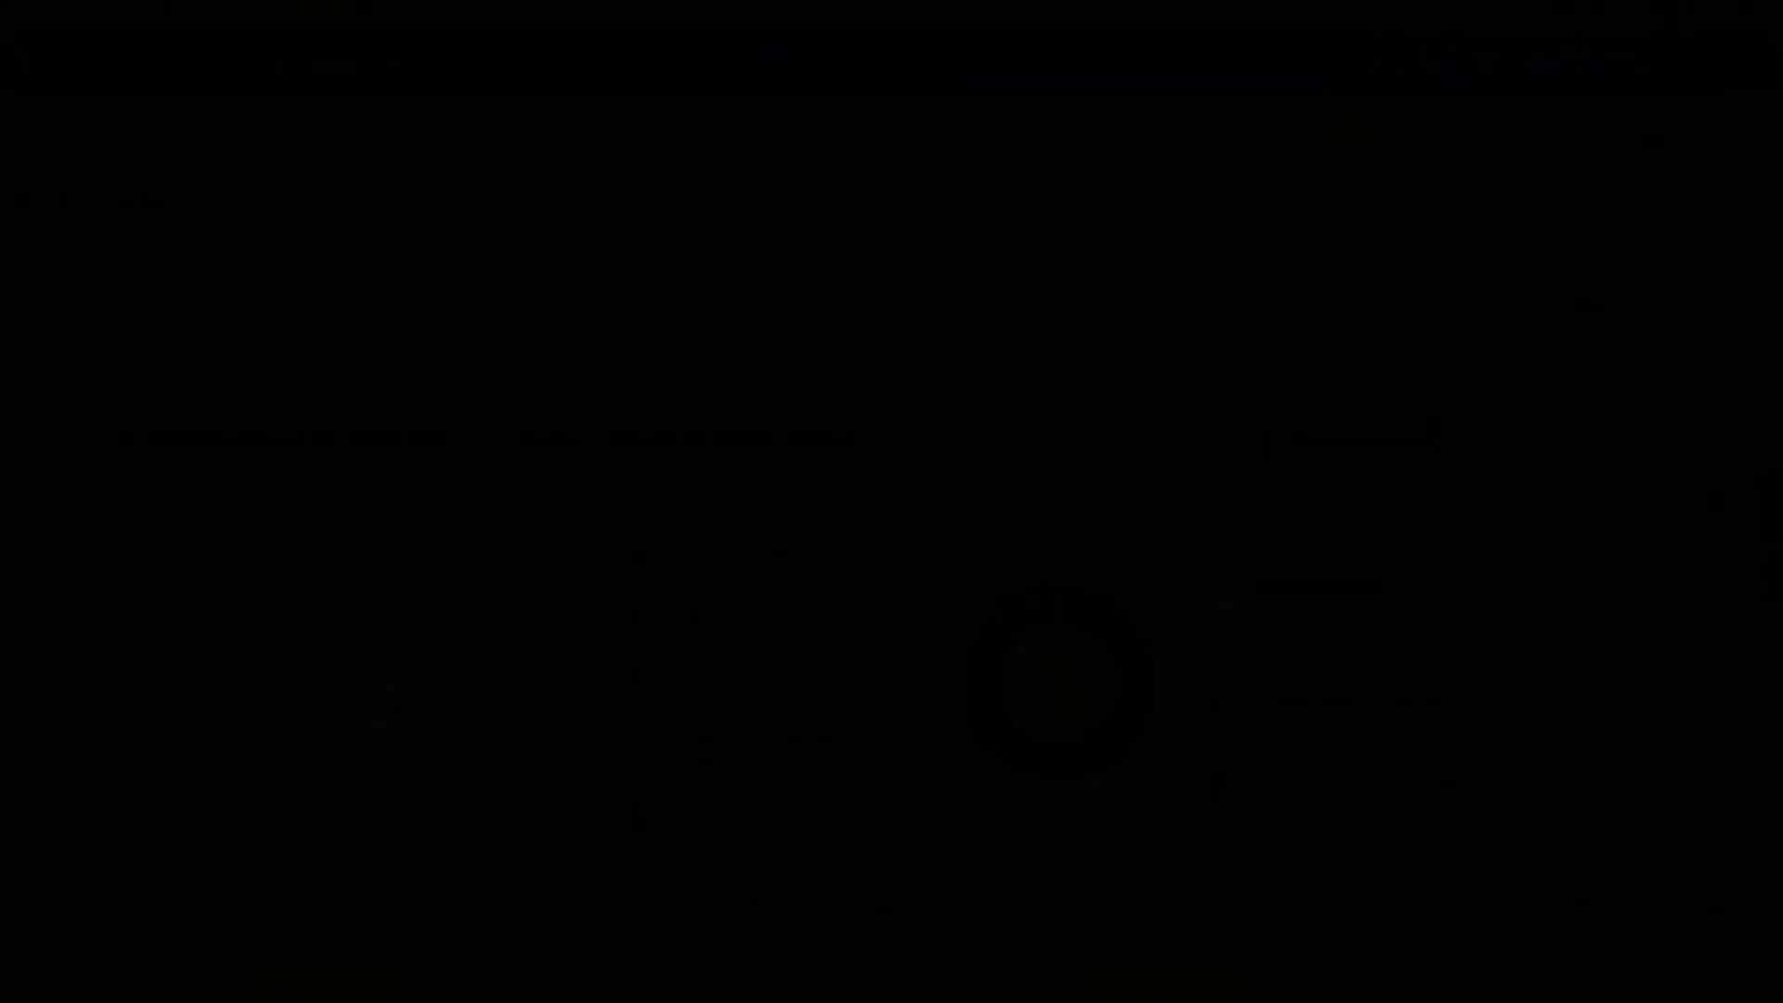
{"action": "left_click", "coordinate": [773, 132]}
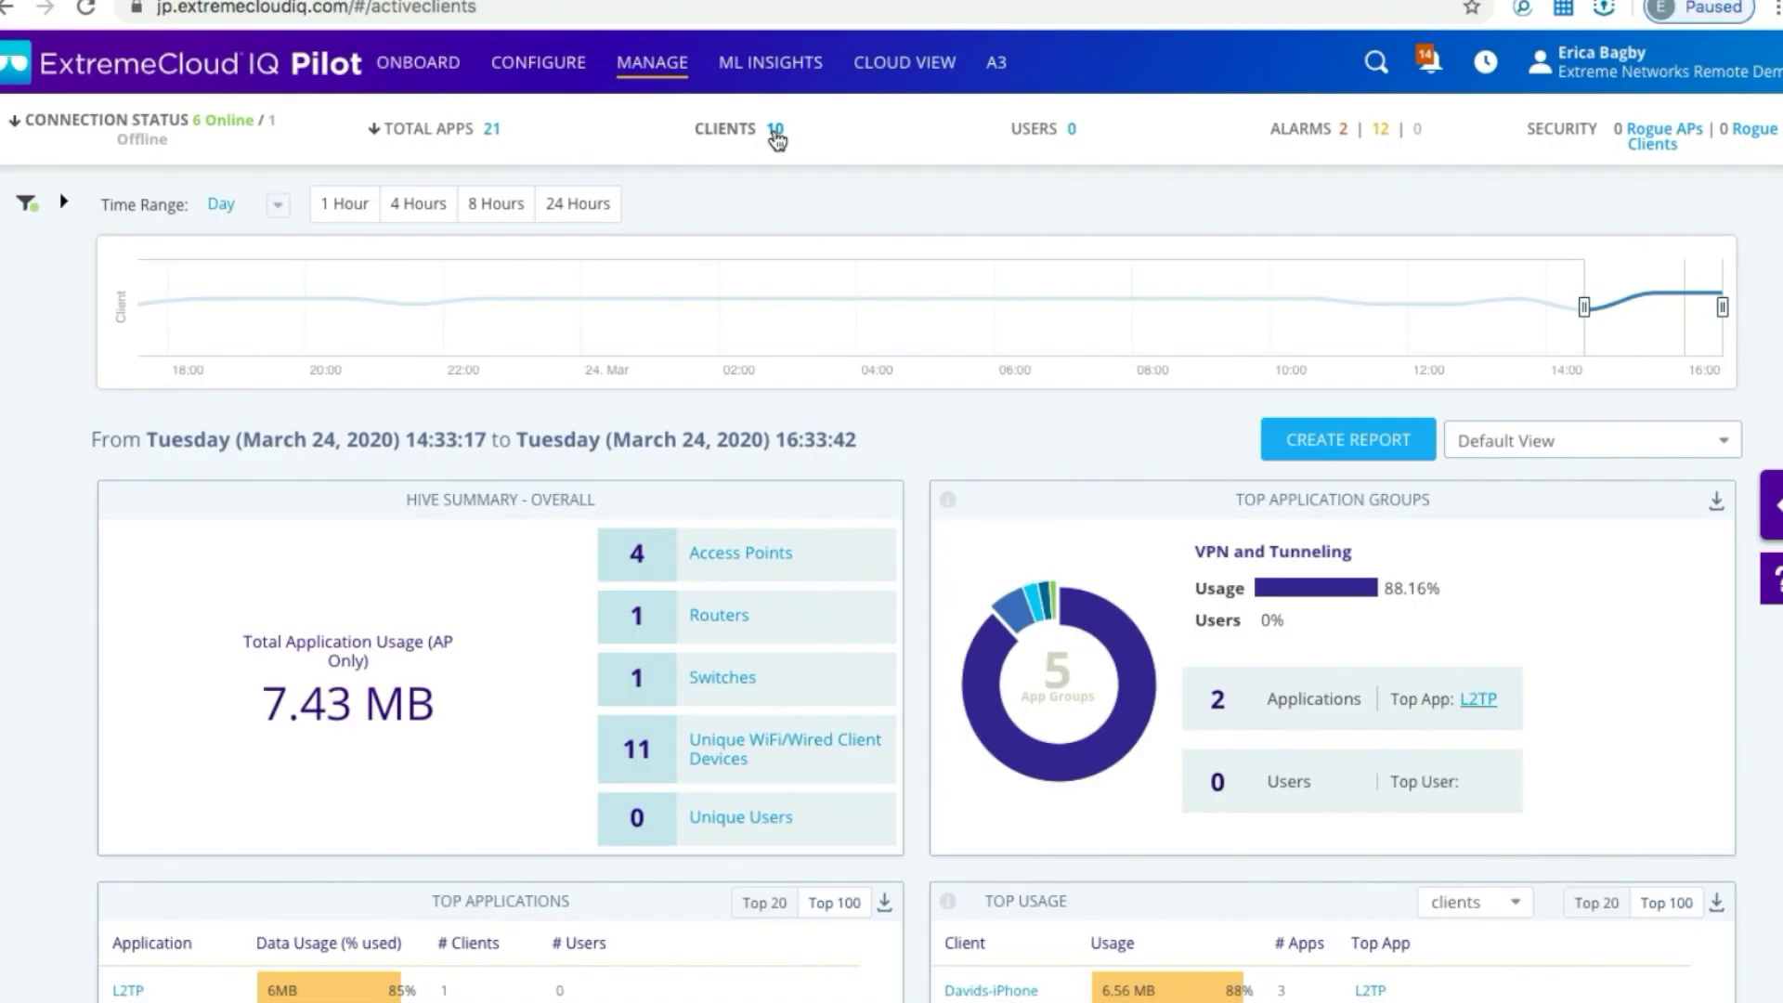